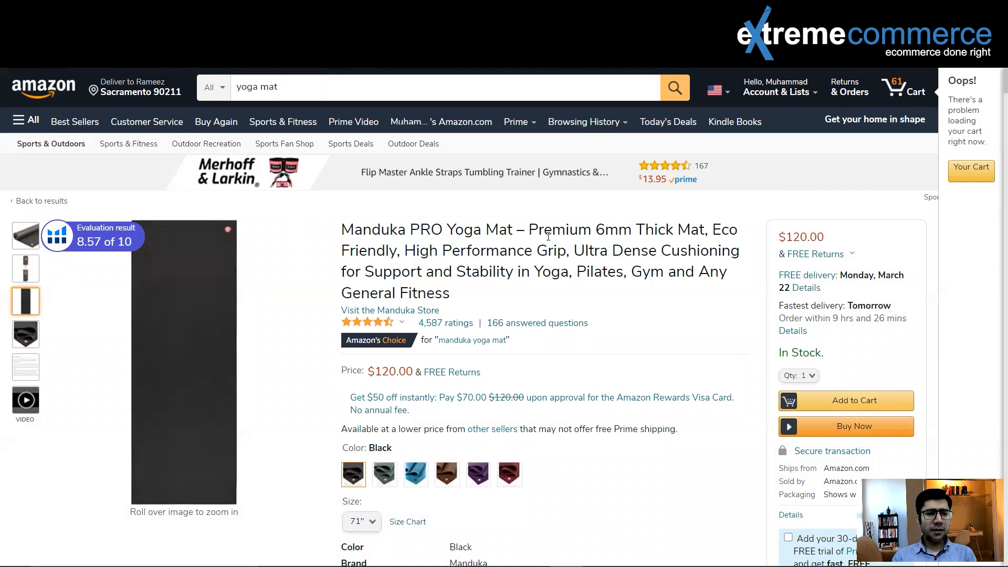
Examine the Manduka PRO Yoga Mat listing from the banner ad above the title down to the bullet points
{"action": "scroll", "coordinate": [548, 236], "scroll_direction": "down", "scroll_amount": 1}
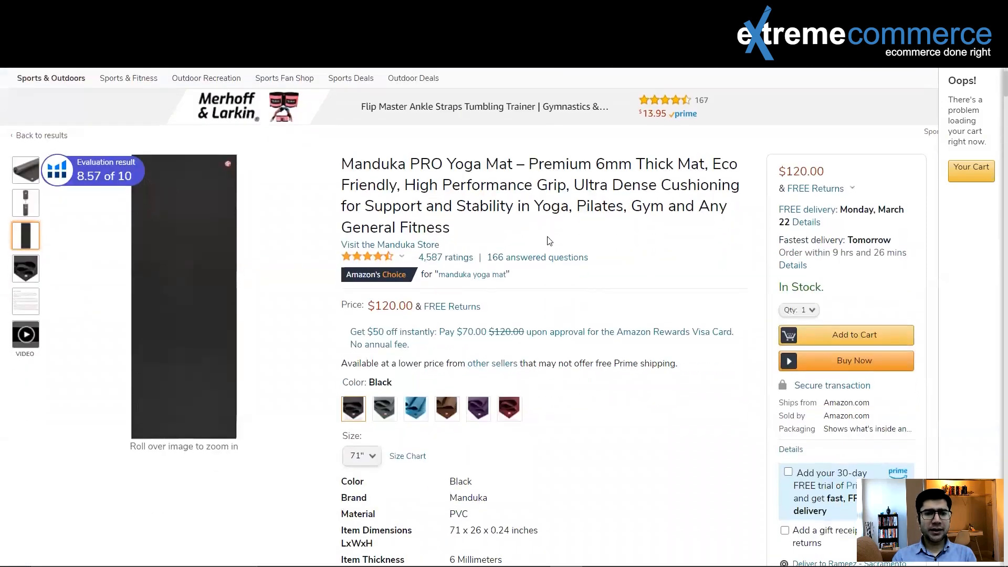
{"action": "scroll", "coordinate": [548, 241], "scroll_direction": "up", "scroll_amount": 1}
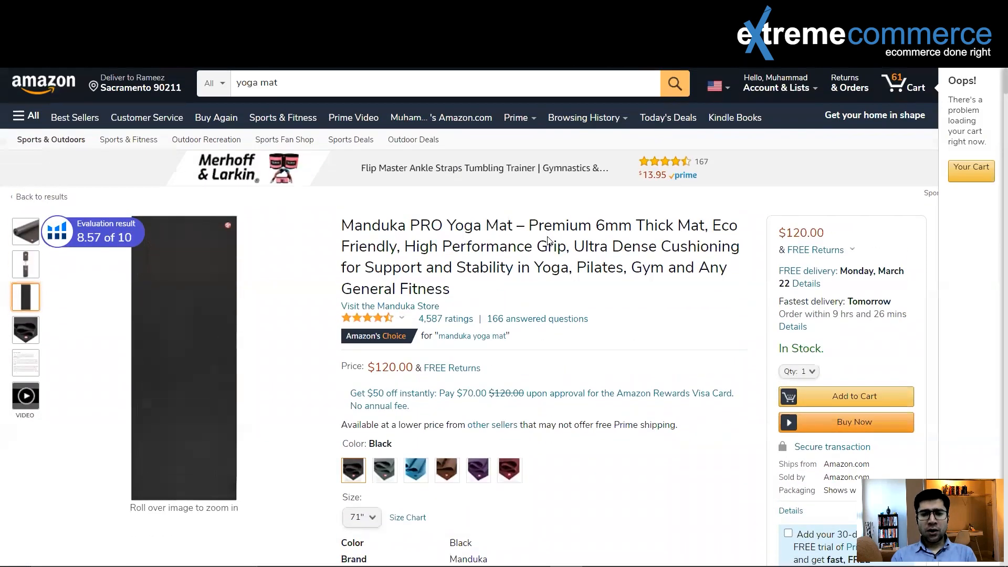
{"action": "scroll", "coordinate": [548, 241], "scroll_direction": "down", "scroll_amount": 8}
{"action": "scroll", "coordinate": [549, 241], "scroll_direction": "down", "scroll_amount": 2}
{"action": "scroll", "coordinate": [549, 242], "scroll_direction": "up", "scroll_amount": 2}
{"action": "scroll", "coordinate": [549, 241], "scroll_direction": "down", "scroll_amount": 1}
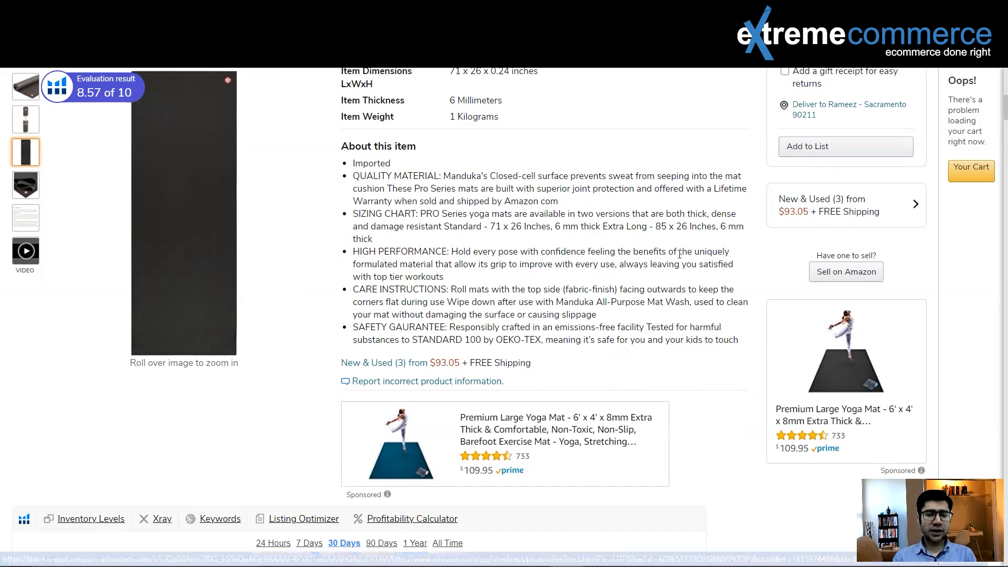
{"action": "scroll", "coordinate": [651, 322], "scroll_direction": "up", "scroll_amount": 10}
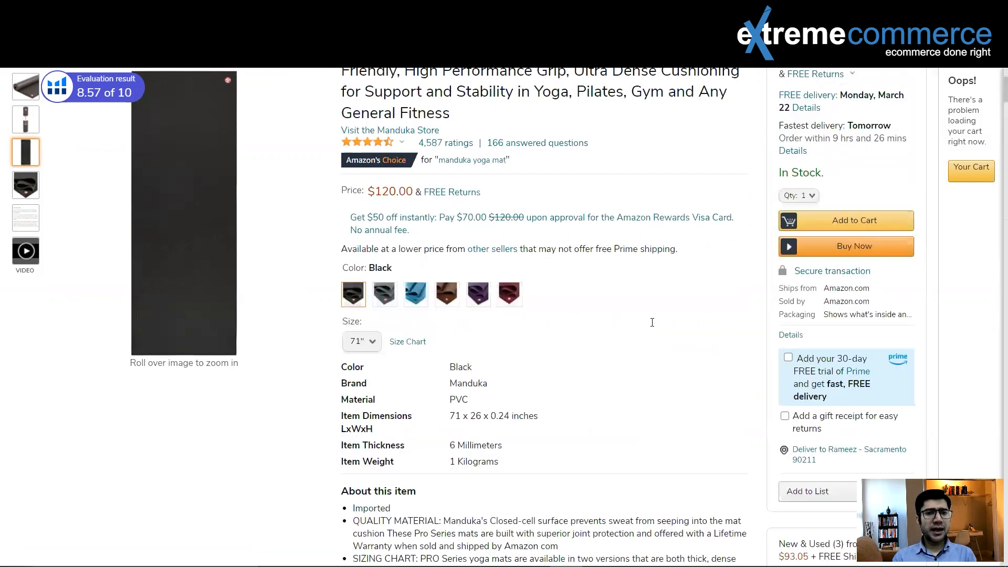
{"action": "scroll", "coordinate": [652, 325], "scroll_direction": "down", "scroll_amount": 1}
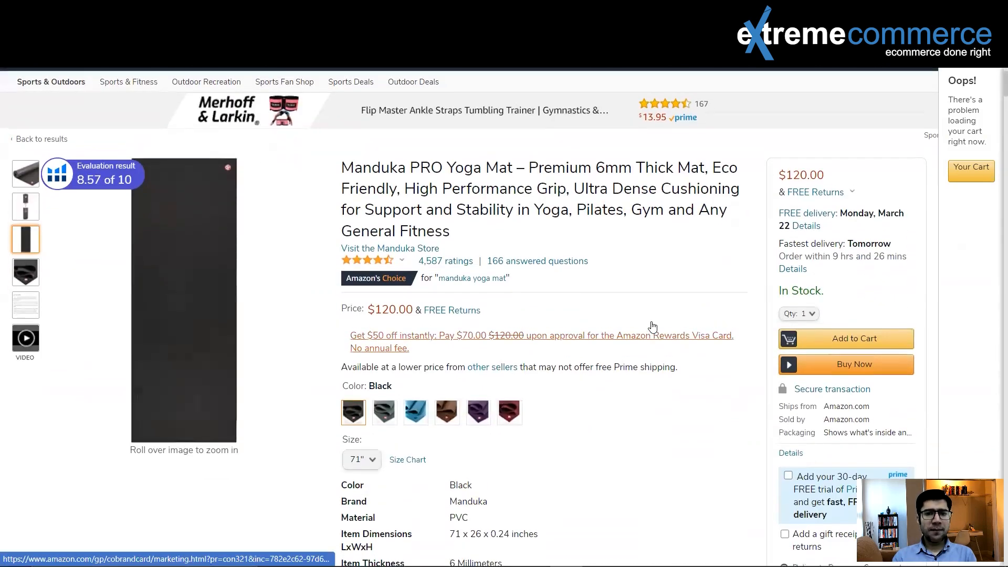
{"action": "scroll", "coordinate": [652, 325], "scroll_direction": "up", "scroll_amount": 1}
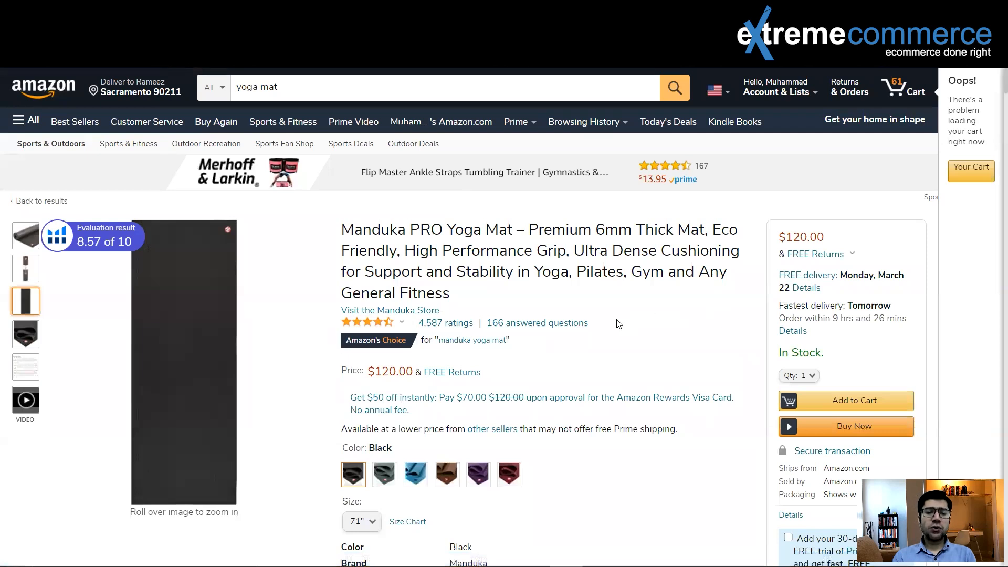
Examine the buy box and the sponsored ad placements below it and beneath the bullet points of the yoga mat listing
{"action": "scroll", "coordinate": [618, 324], "scroll_direction": "down", "scroll_amount": 9}
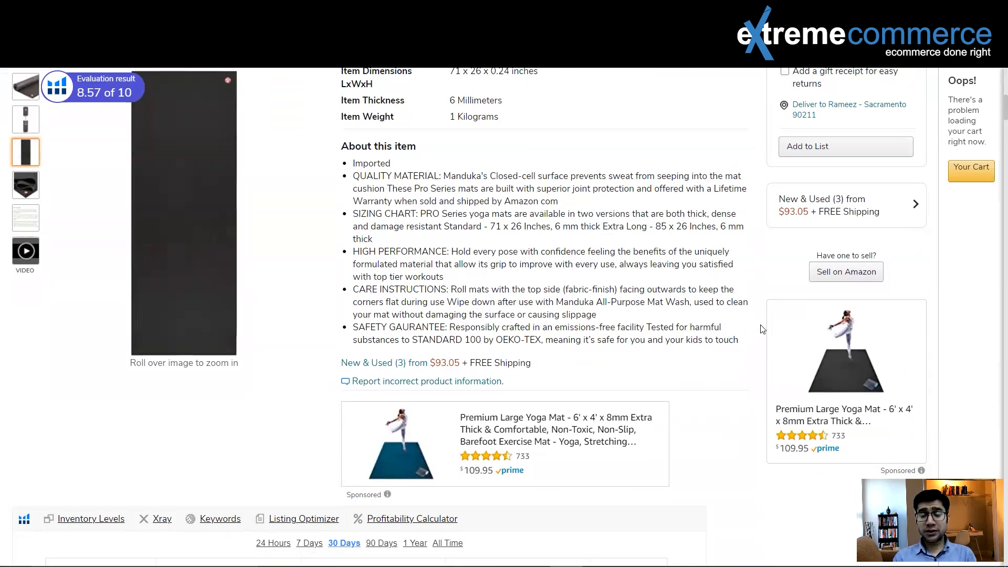
{"action": "scroll", "coordinate": [763, 305], "scroll_direction": "up", "scroll_amount": 5}
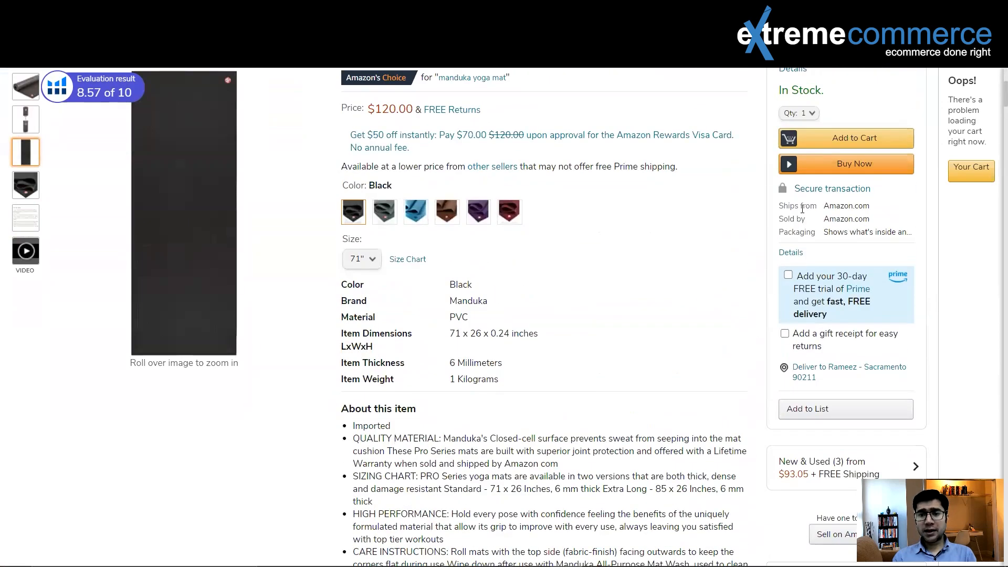
{"action": "scroll", "coordinate": [842, 147], "scroll_direction": "up", "scroll_amount": 4}
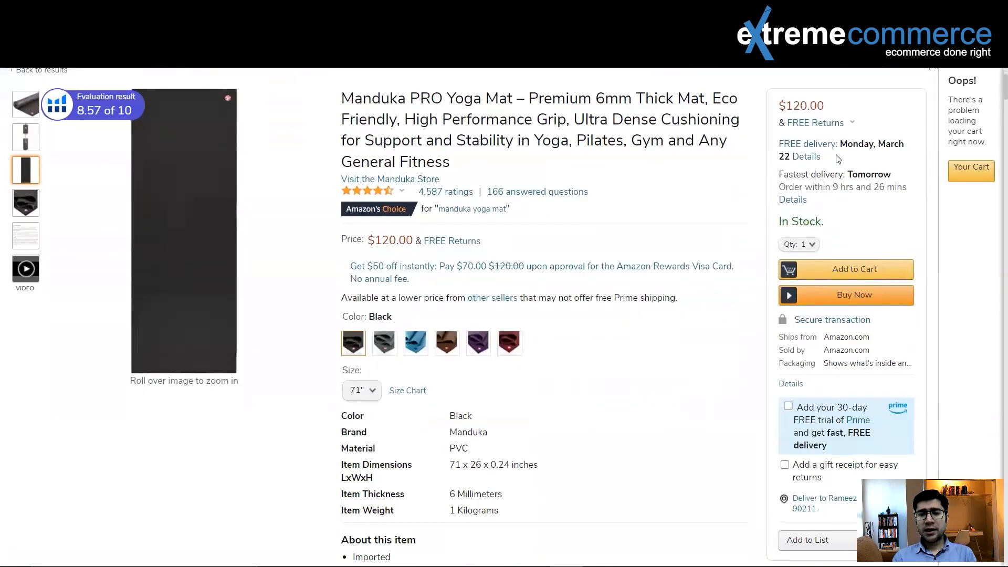
{"action": "scroll", "coordinate": [838, 162], "scroll_direction": "down", "scroll_amount": 3}
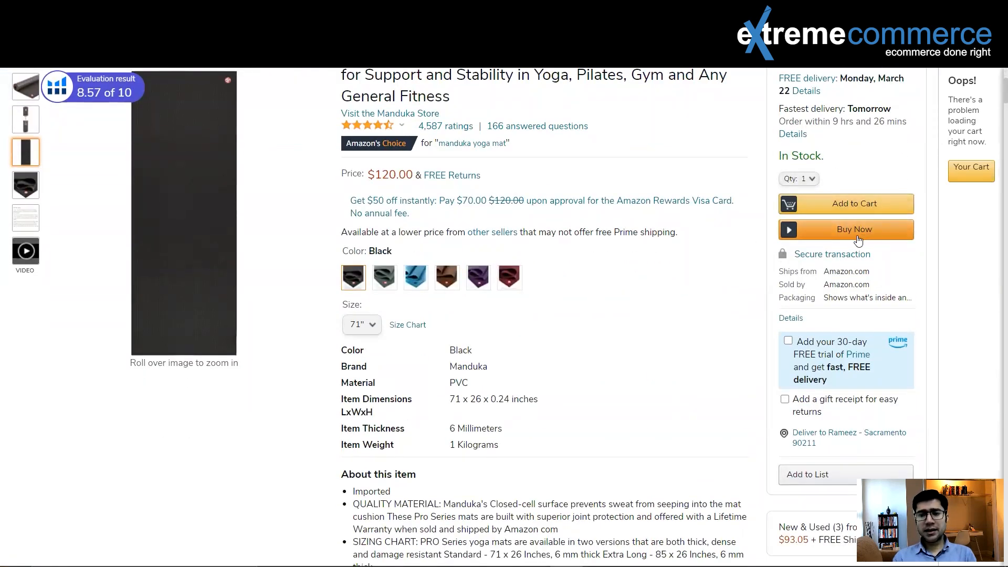
{"action": "scroll", "coordinate": [840, 294], "scroll_direction": "down", "scroll_amount": 5}
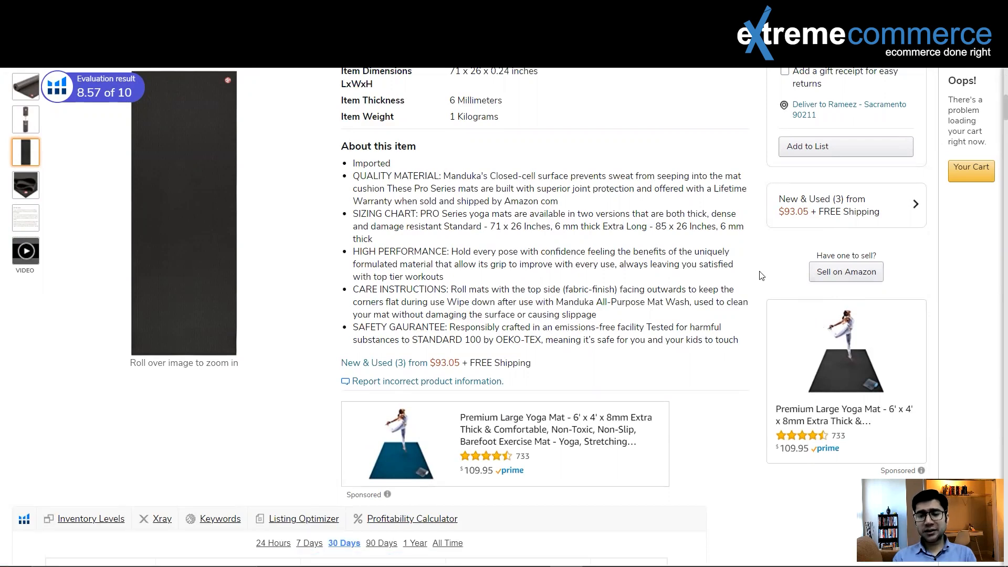
{"action": "scroll", "coordinate": [685, 274], "scroll_direction": "up", "scroll_amount": 4}
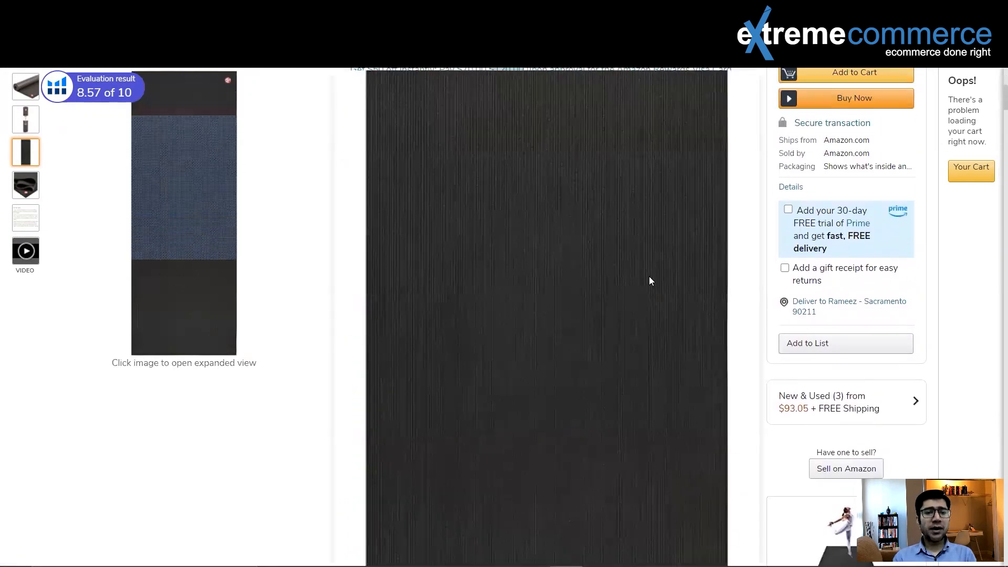
{"action": "scroll", "coordinate": [519, 363], "scroll_direction": "down", "scroll_amount": 1}
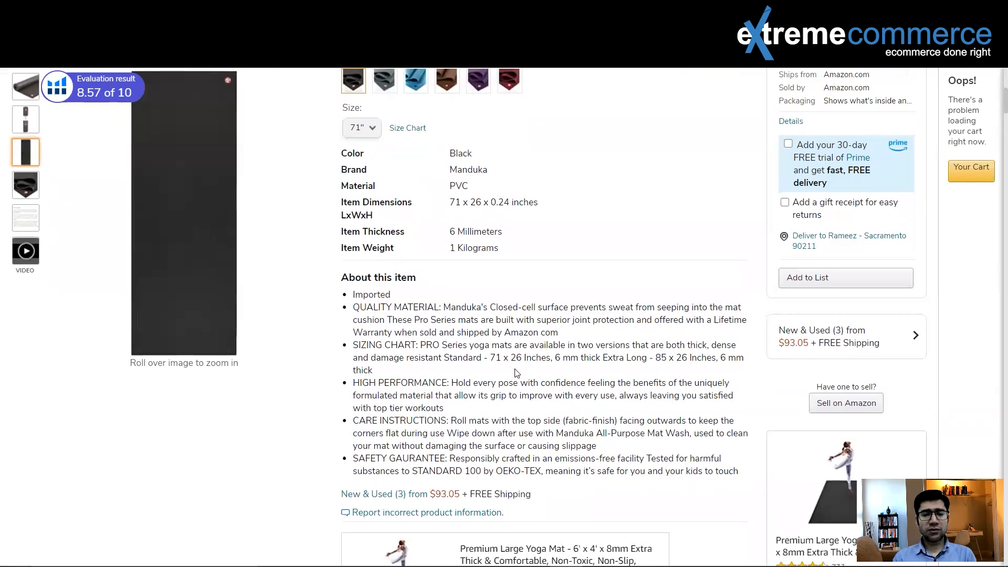
{"action": "scroll", "coordinate": [517, 373], "scroll_direction": "down", "scroll_amount": 2}
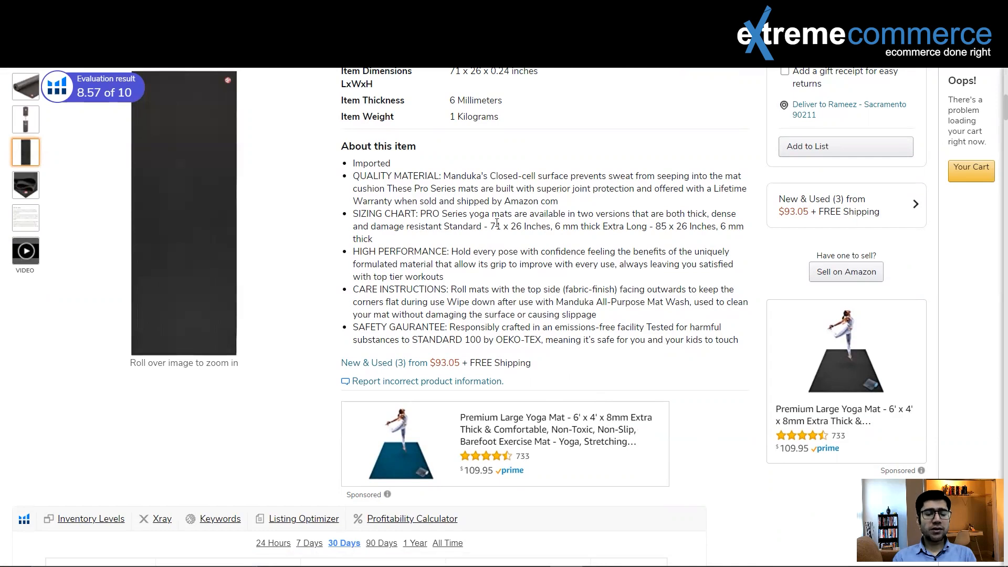
{"action": "scroll", "coordinate": [499, 225], "scroll_direction": "up", "scroll_amount": 2}
{"action": "scroll", "coordinate": [496, 262], "scroll_direction": "down", "scroll_amount": 1}
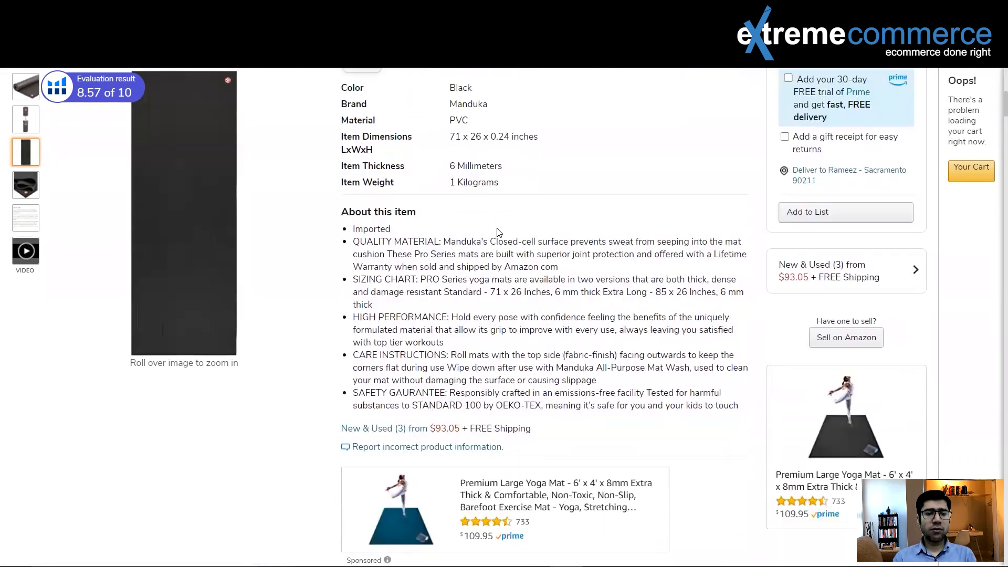
{"action": "scroll", "coordinate": [493, 295], "scroll_direction": "down", "scroll_amount": 2}
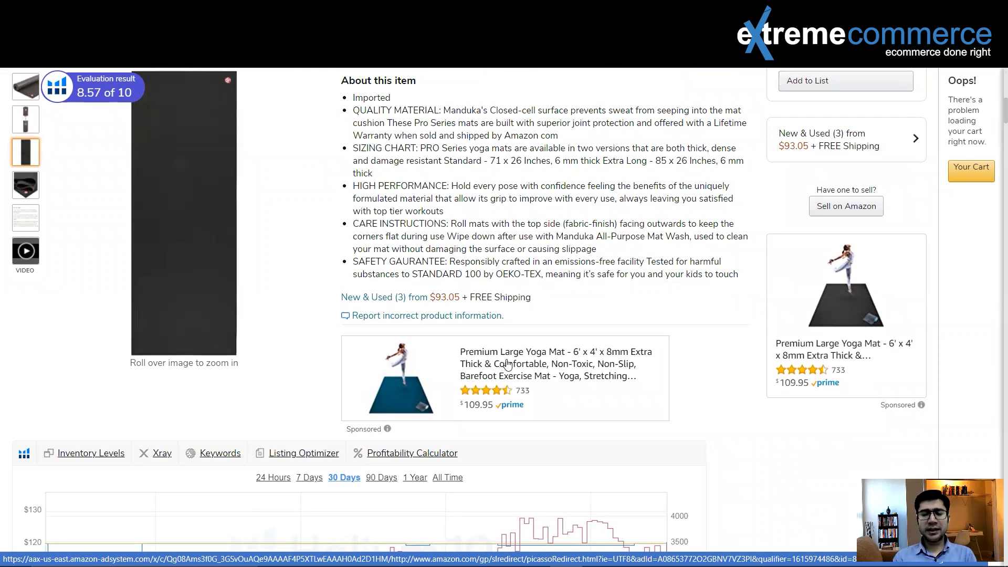
{"action": "scroll", "coordinate": [513, 363], "scroll_direction": "up", "scroll_amount": 3}
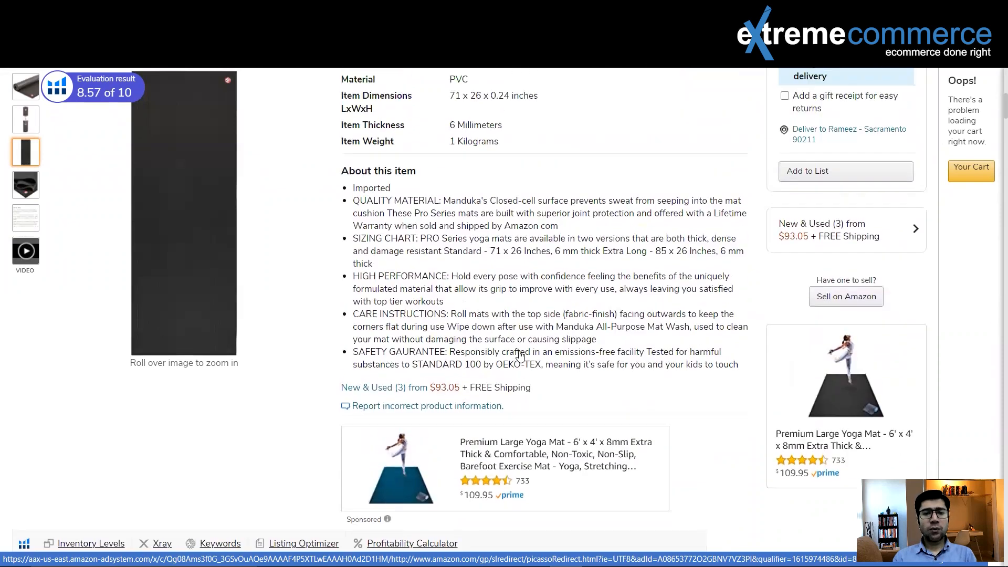
{"action": "scroll", "coordinate": [508, 327], "scroll_direction": "down", "scroll_amount": 1}
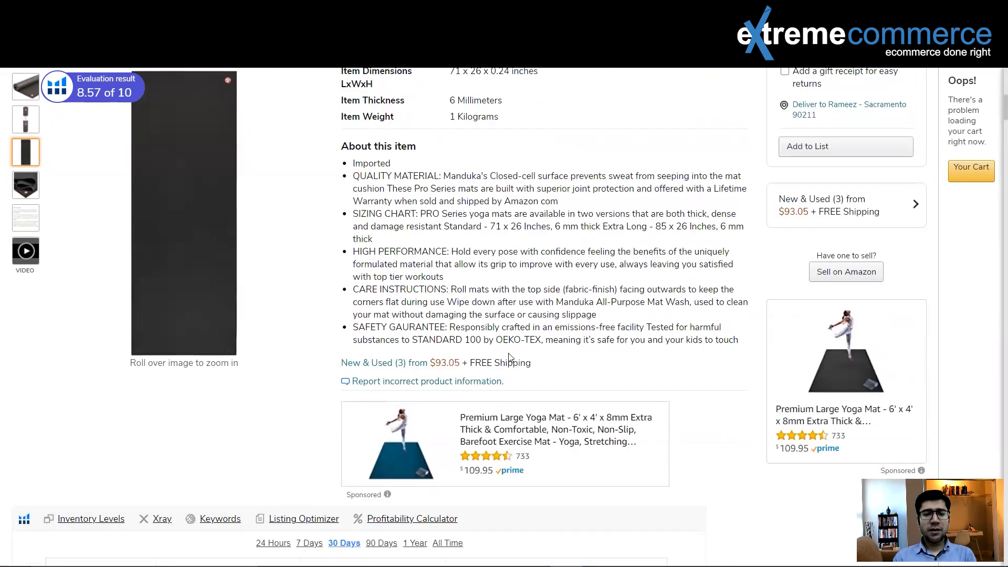
{"action": "scroll", "coordinate": [556, 319], "scroll_direction": "up", "scroll_amount": 5}
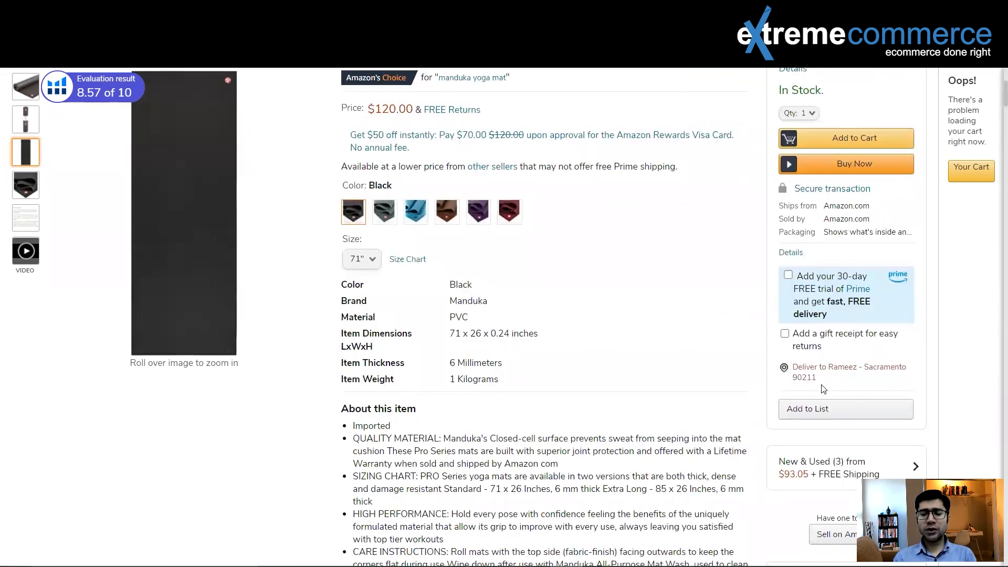
{"action": "scroll", "coordinate": [838, 284], "scroll_direction": "down", "scroll_amount": 5}
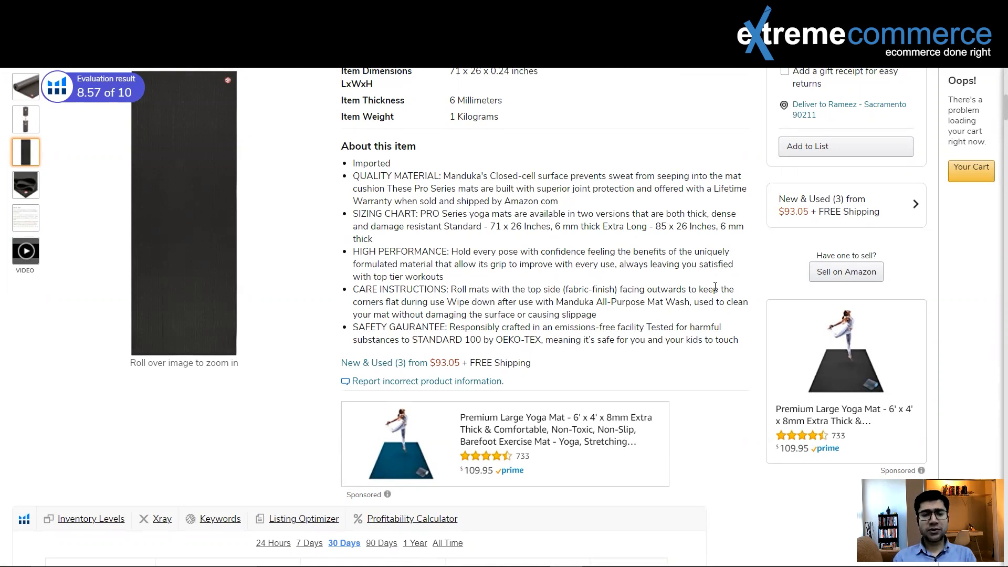
Examine the sponsored product carousels, the manufacturer content and the ad placement beside the customer reviews further down the listing
{"action": "scroll", "coordinate": [733, 286], "scroll_direction": "down", "scroll_amount": 16}
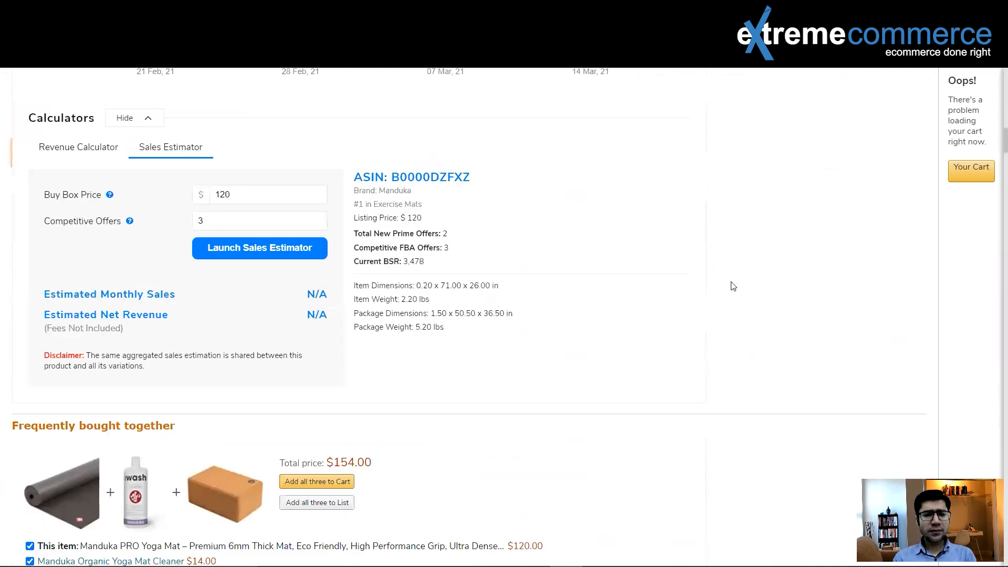
{"action": "scroll", "coordinate": [733, 286], "scroll_direction": "down", "scroll_amount": 8}
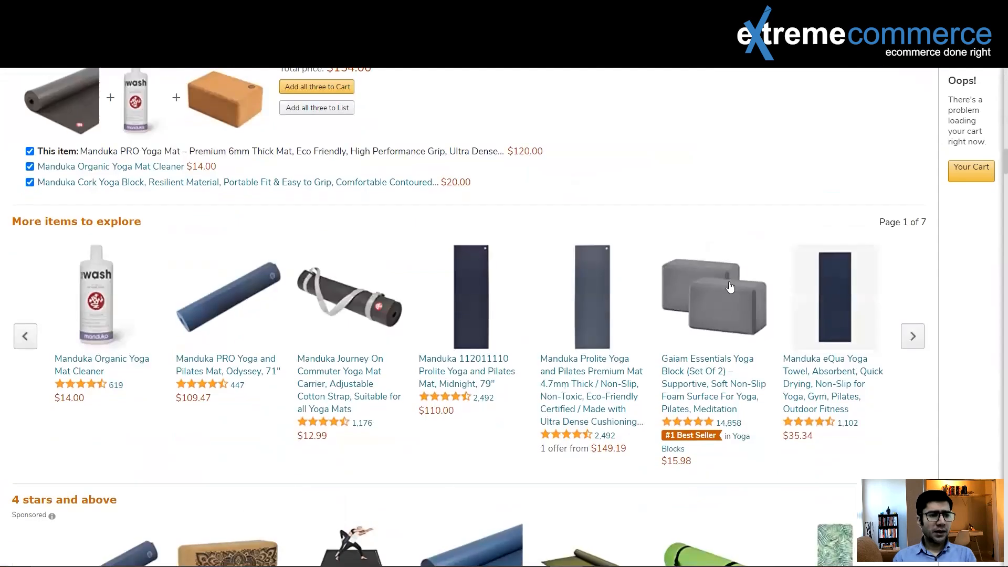
{"action": "scroll", "coordinate": [730, 286], "scroll_direction": "down", "scroll_amount": 5}
{"action": "scroll", "coordinate": [730, 286], "scroll_direction": "up", "scroll_amount": 3}
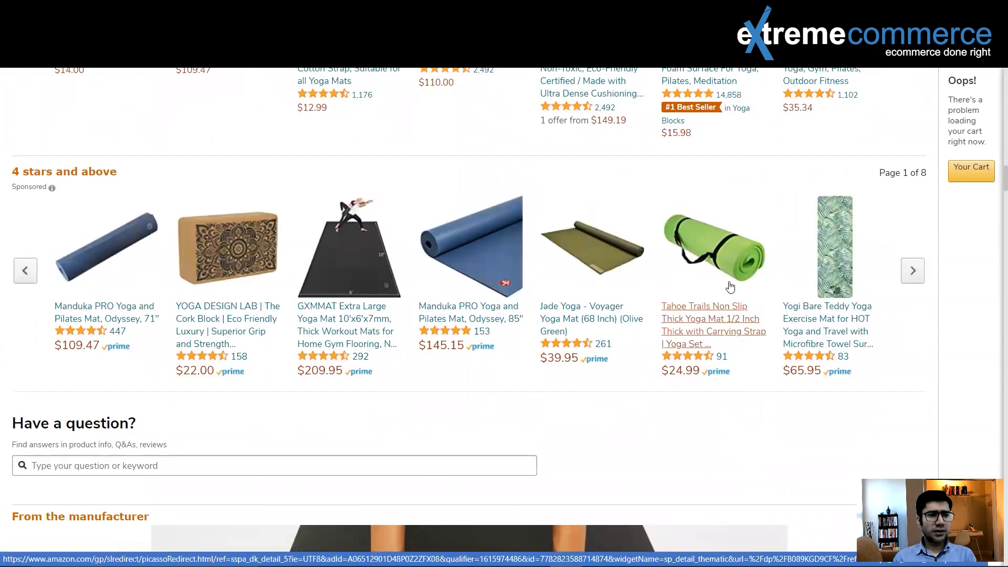
{"action": "scroll", "coordinate": [730, 286], "scroll_direction": "down", "scroll_amount": 20}
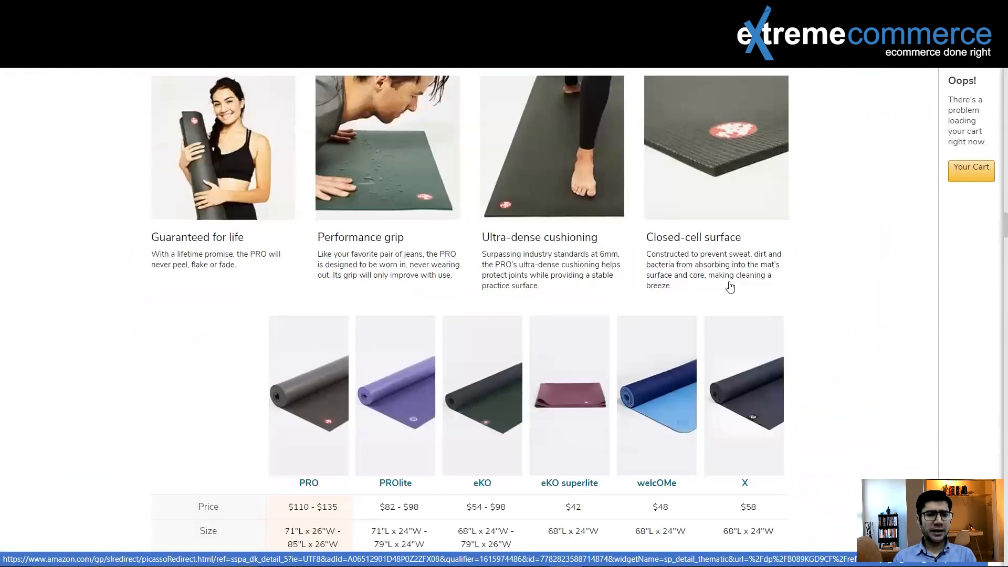
{"action": "scroll", "coordinate": [730, 286], "scroll_direction": "down", "scroll_amount": 20}
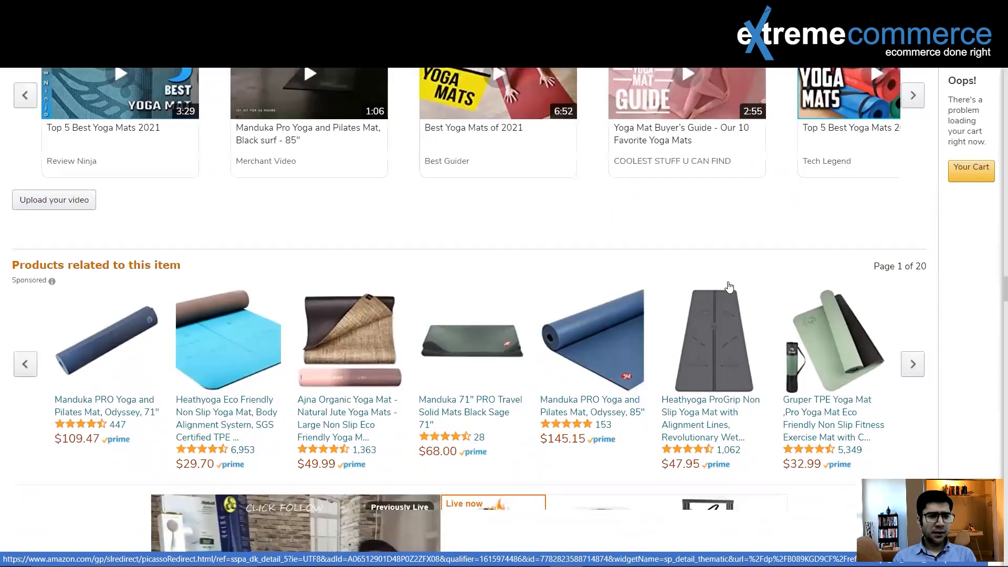
{"action": "scroll", "coordinate": [729, 286], "scroll_direction": "down", "scroll_amount": 20}
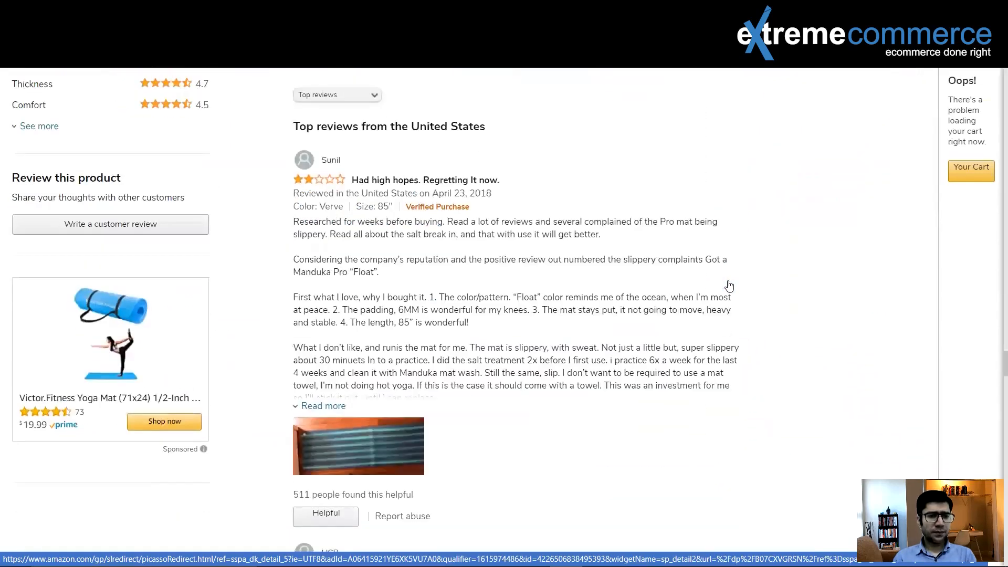
{"action": "scroll", "coordinate": [729, 285], "scroll_direction": "down", "scroll_amount": 5}
{"action": "scroll", "coordinate": [729, 286], "scroll_direction": "up", "scroll_amount": 3}
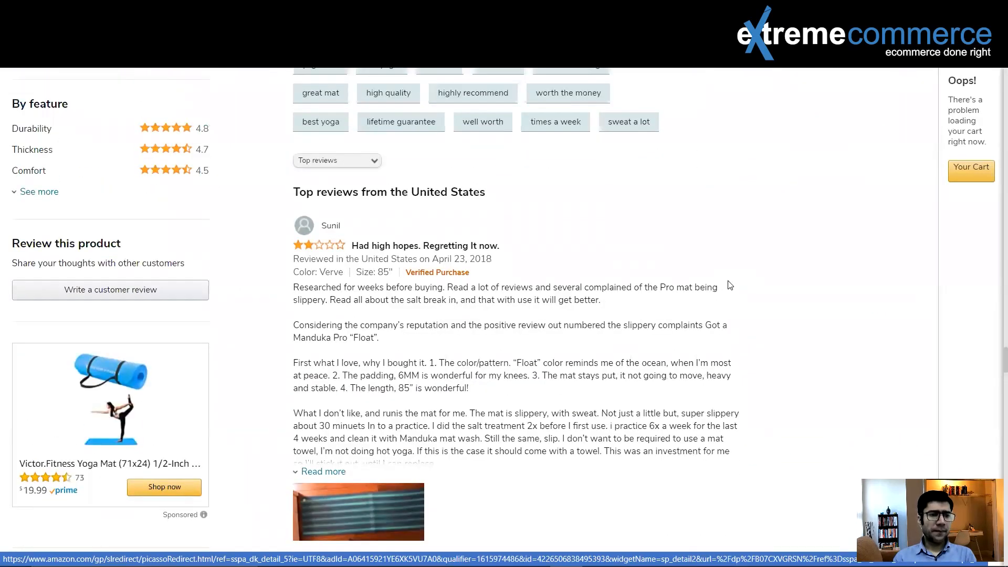
{"action": "scroll", "coordinate": [730, 285], "scroll_direction": "down", "scroll_amount": 1}
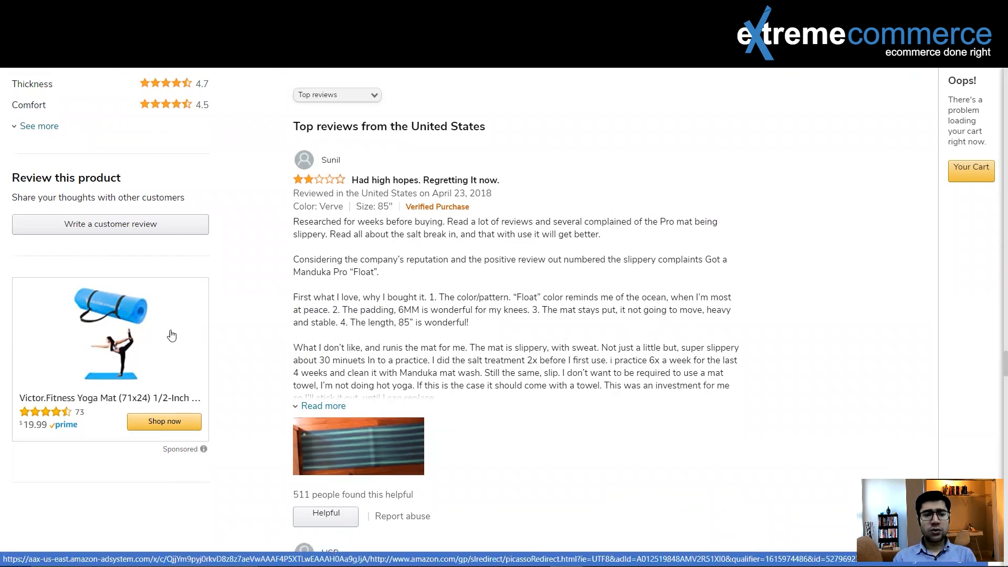
Review the listing's ad placements again from the customer reviews back up to the title, buy box and bullet points
{"action": "scroll", "coordinate": [515, 274], "scroll_direction": "up", "scroll_amount": 3}
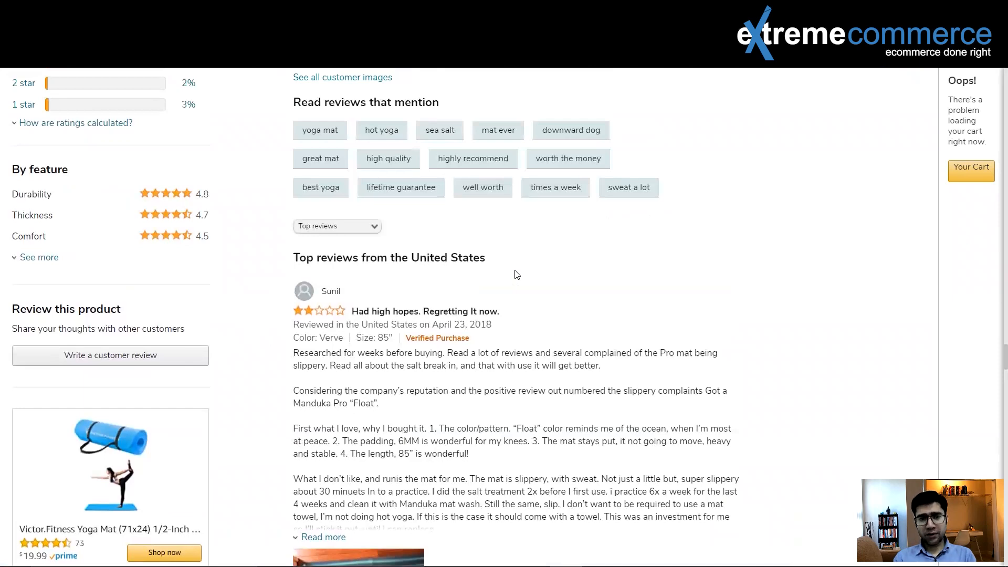
{"action": "scroll", "coordinate": [515, 274], "scroll_direction": "up", "scroll_amount": 15}
{"action": "scroll", "coordinate": [514, 273], "scroll_direction": "up", "scroll_amount": 20}
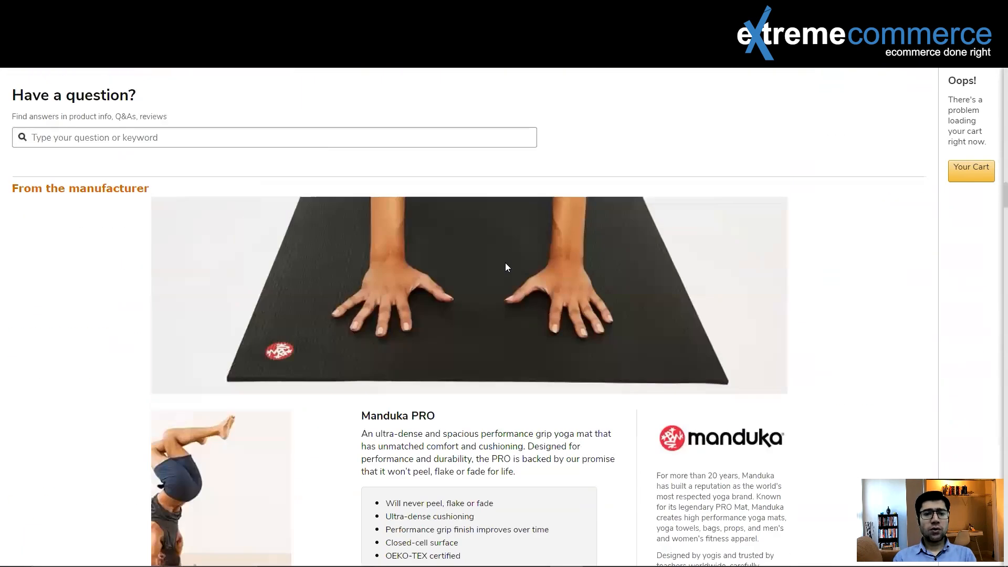
{"action": "scroll", "coordinate": [505, 267], "scroll_direction": "up", "scroll_amount": 15}
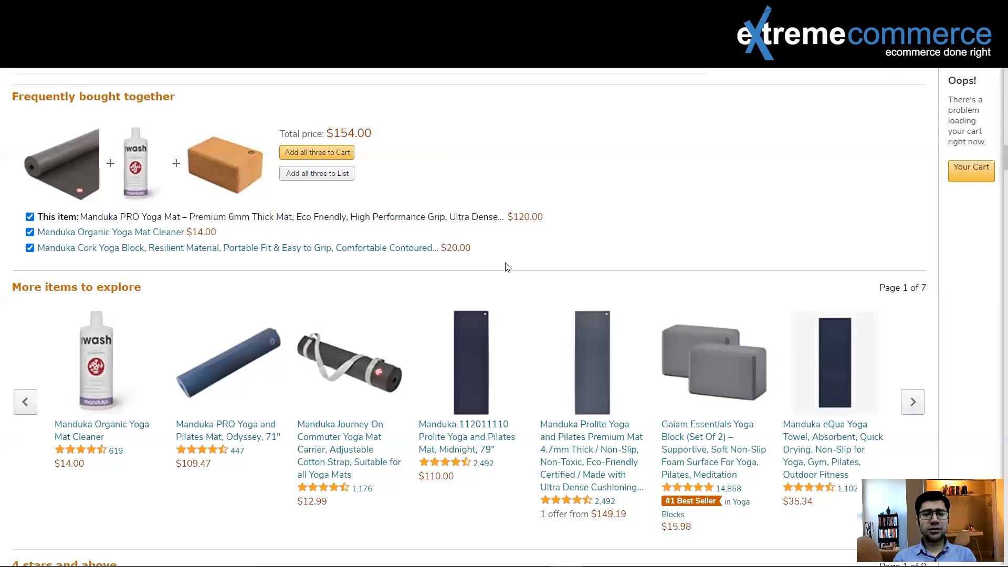
{"action": "scroll", "coordinate": [506, 268], "scroll_direction": "up", "scroll_amount": 15}
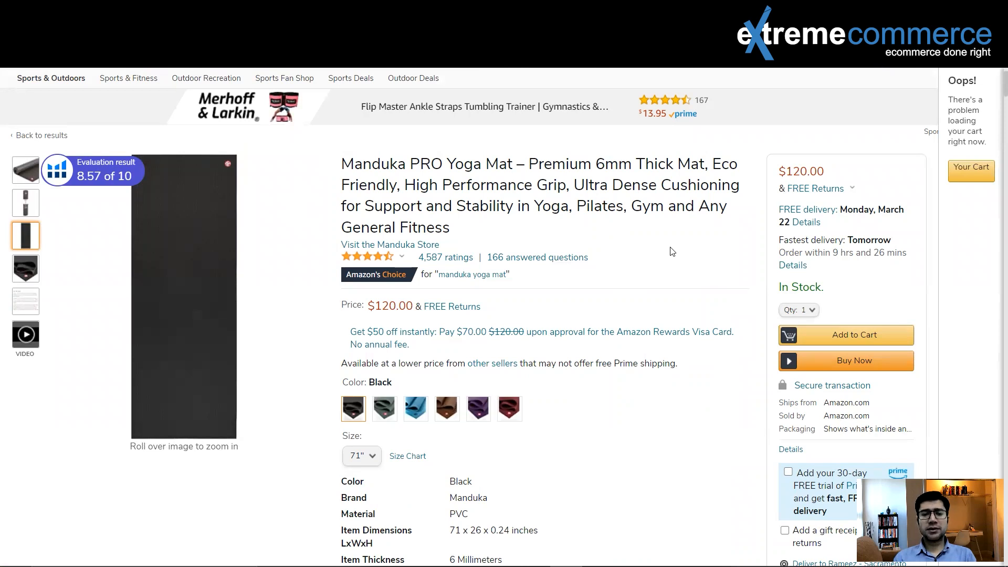
{"action": "scroll", "coordinate": [672, 252], "scroll_direction": "down", "scroll_amount": 9}
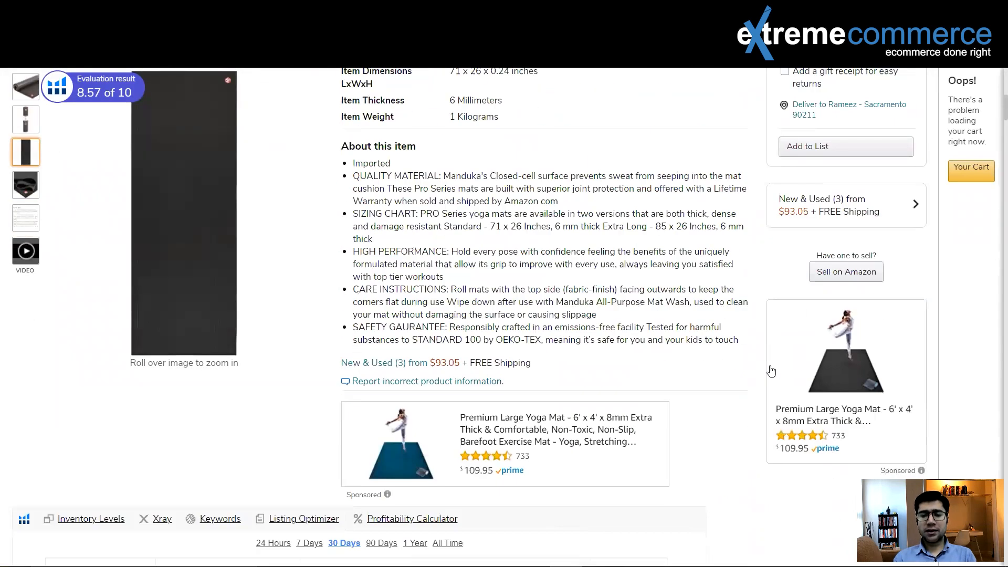
{"action": "scroll", "coordinate": [770, 371], "scroll_direction": "down", "scroll_amount": 3}
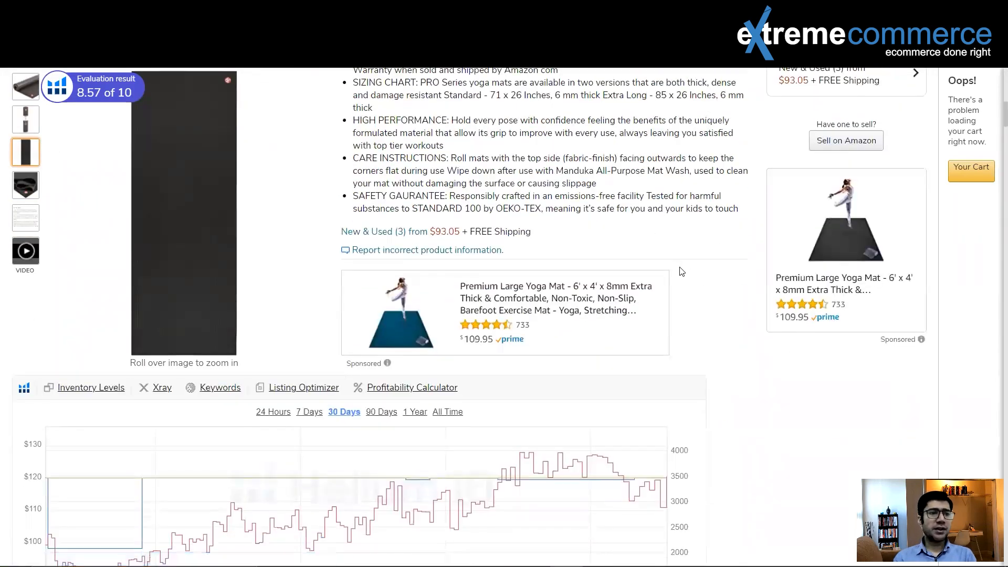
{"action": "scroll", "coordinate": [681, 271], "scroll_direction": "up", "scroll_amount": 11}
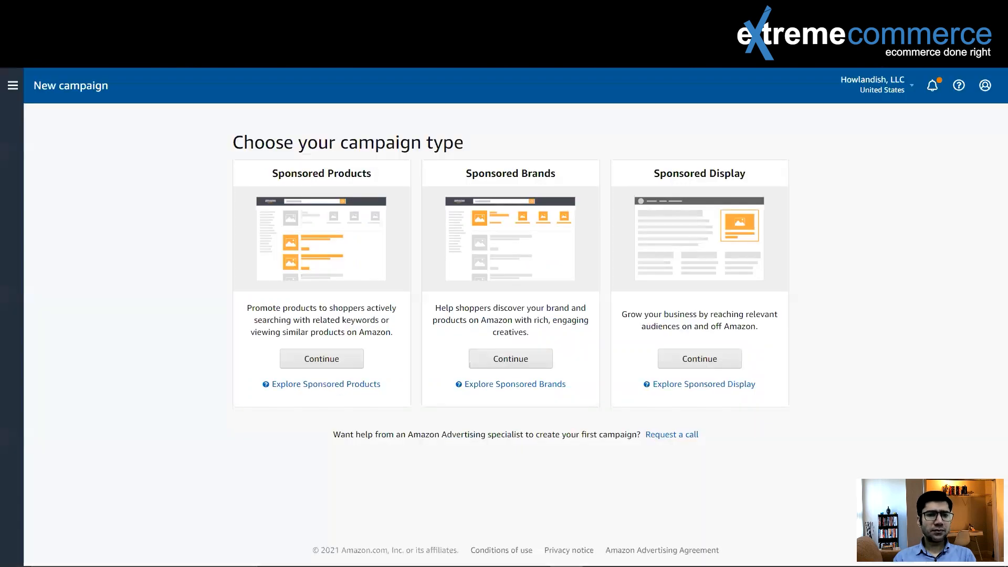
Start a new Sponsored Display campaign and go through its campaign and ad group settings down to the targeting options
{"action": "left_click", "coordinate": [697, 363]}
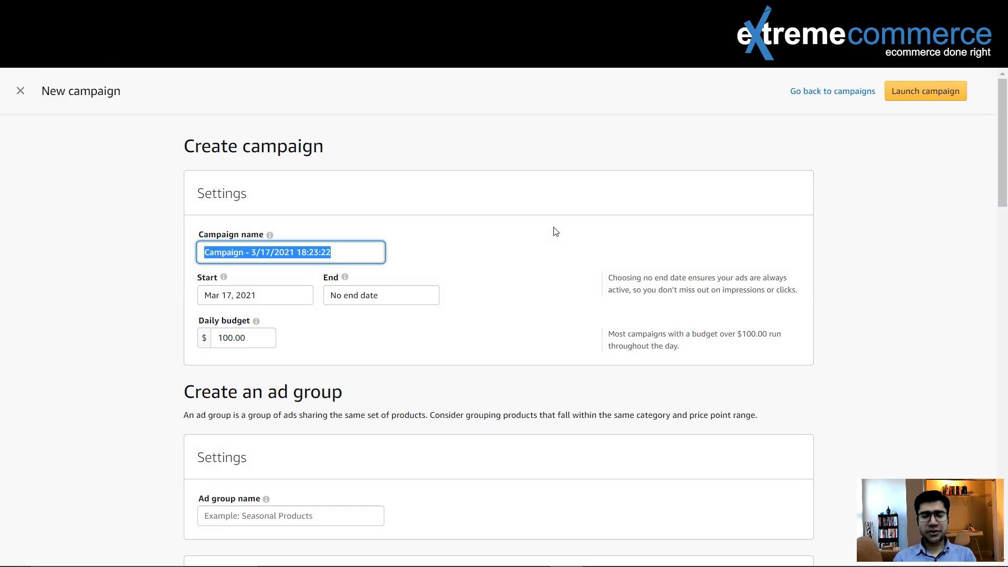
{"action": "scroll", "coordinate": [525, 169], "scroll_direction": "down", "scroll_amount": 1}
{"action": "scroll", "coordinate": [472, 173], "scroll_direction": "up", "scroll_amount": 1}
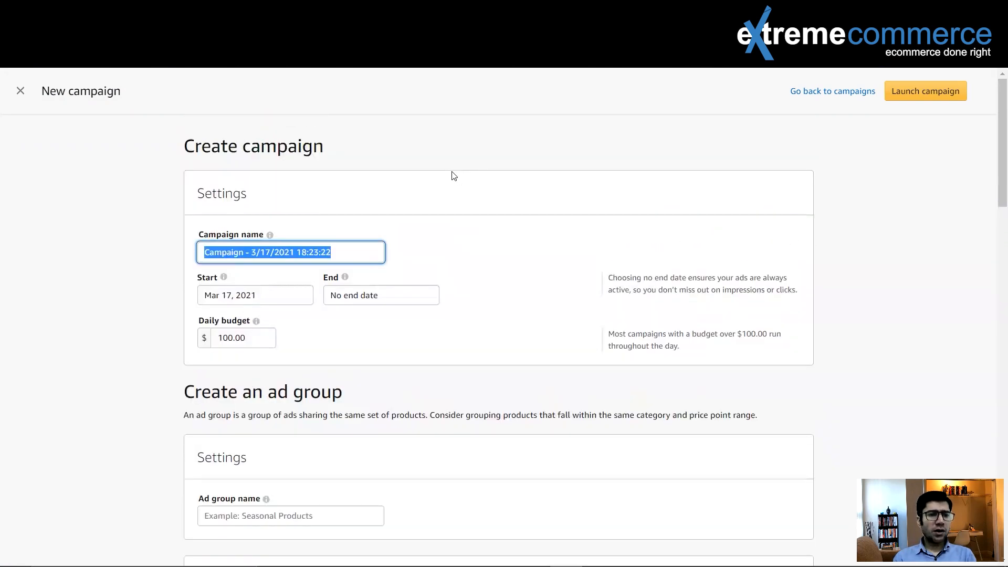
{"action": "scroll", "coordinate": [501, 225], "scroll_direction": "down", "scroll_amount": 2}
{"action": "scroll", "coordinate": [502, 227], "scroll_direction": "down", "scroll_amount": 3}
{"action": "scroll", "coordinate": [502, 227], "scroll_direction": "down", "scroll_amount": 1}
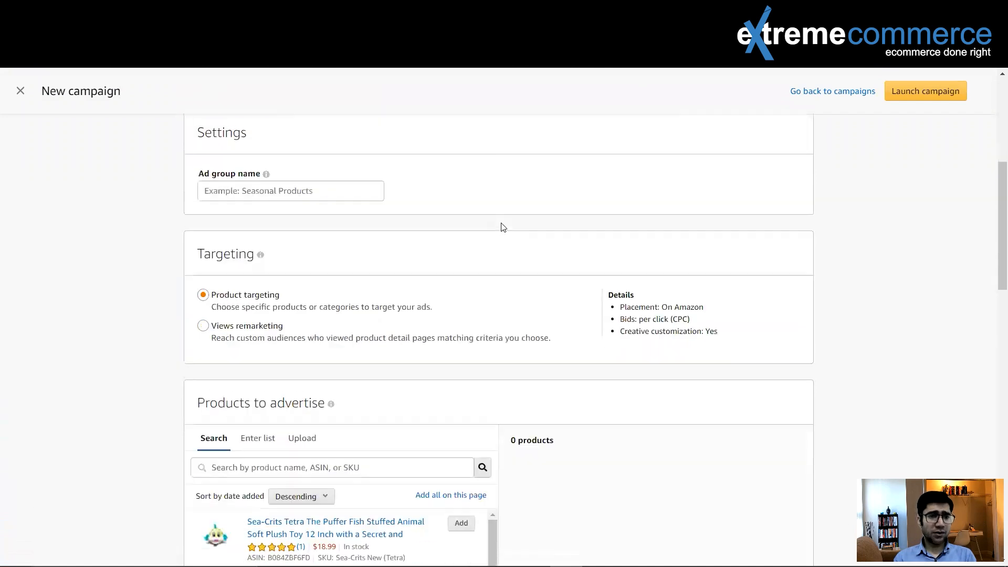
{"action": "scroll", "coordinate": [502, 226], "scroll_direction": "down", "scroll_amount": 1}
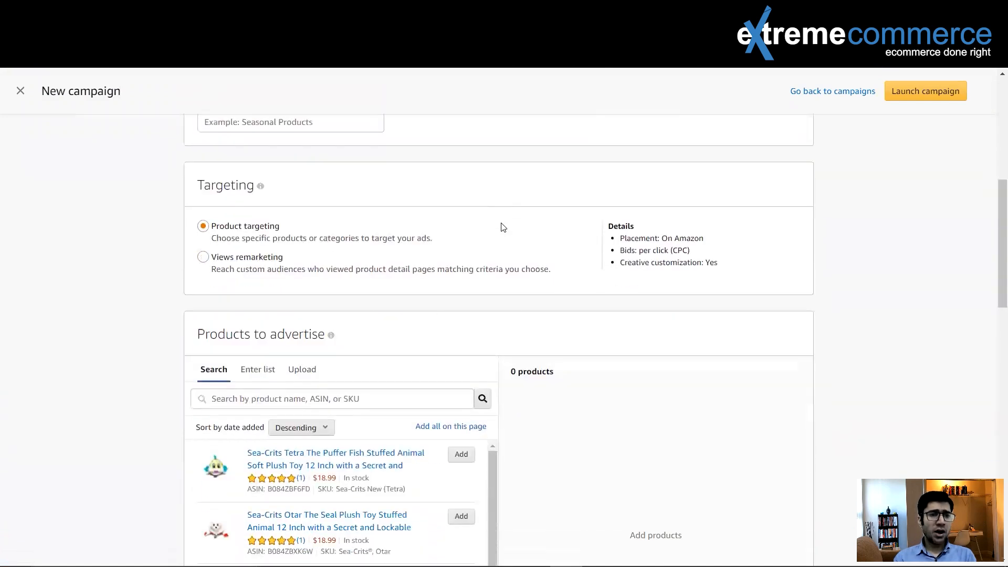
Select Product targeting for the ad group and examine its placement, bid and creative details
{"action": "left_click", "coordinate": [273, 227]}
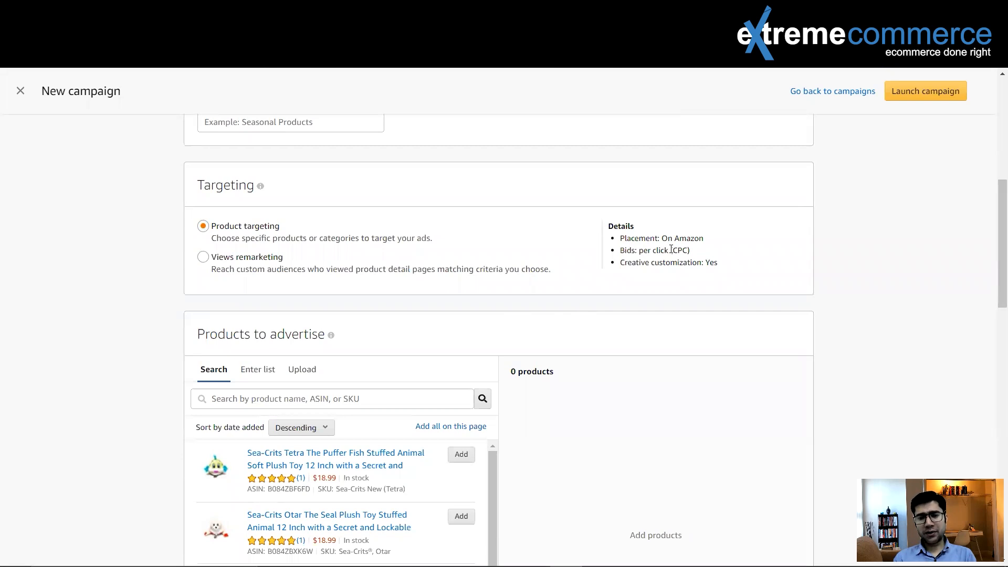
{"action": "left_click", "coordinate": [244, 242]}
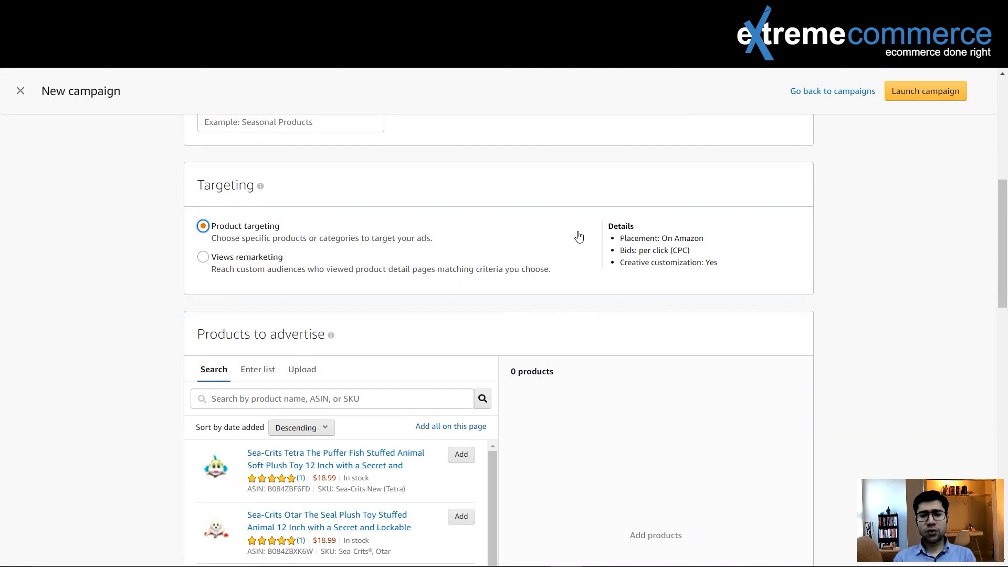
{"action": "left_click", "coordinate": [617, 251]}
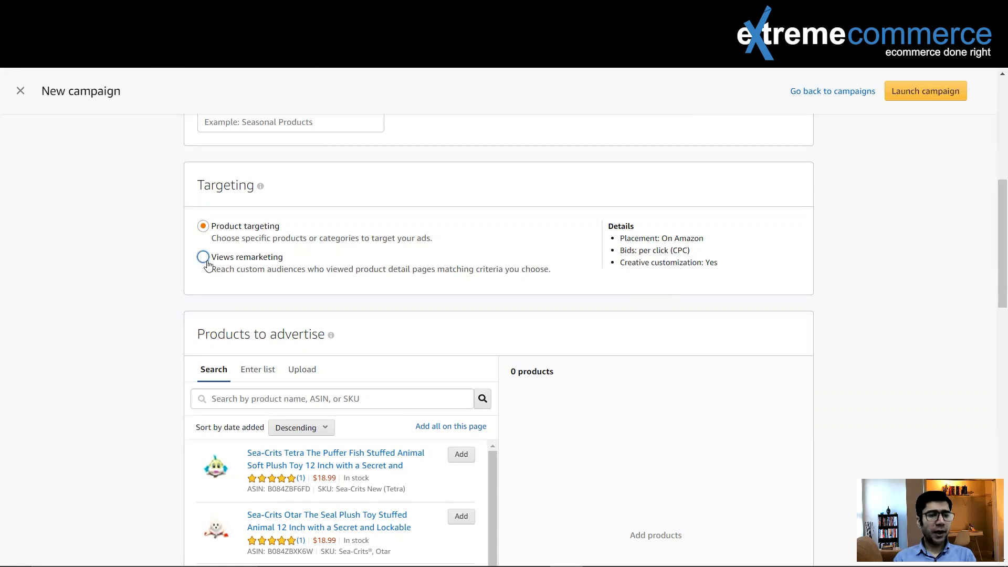
Switch the ad group to Views remarketing and examine its placement, bid and creative details
{"action": "left_click", "coordinate": [228, 269]}
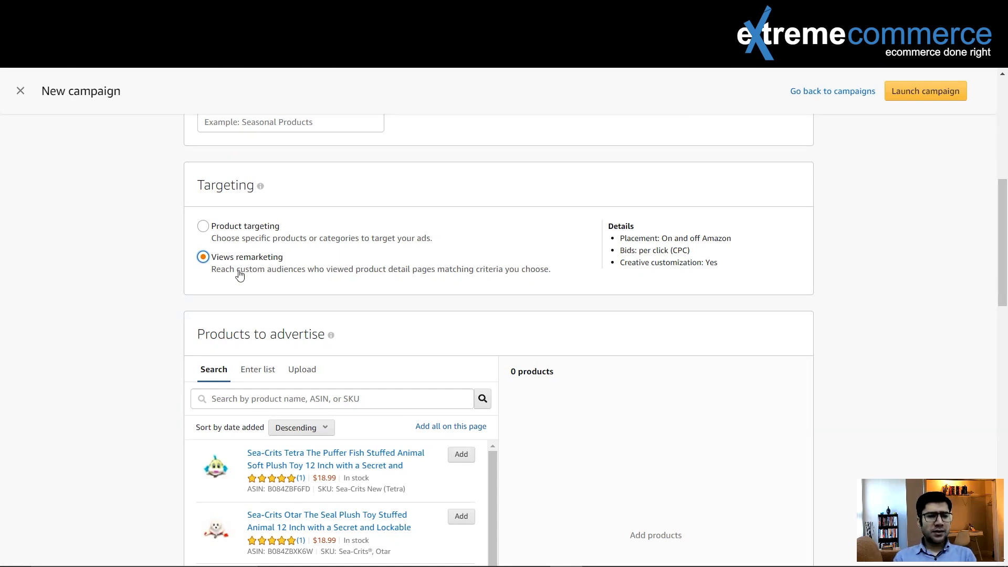
{"action": "left_click", "coordinate": [668, 239]}
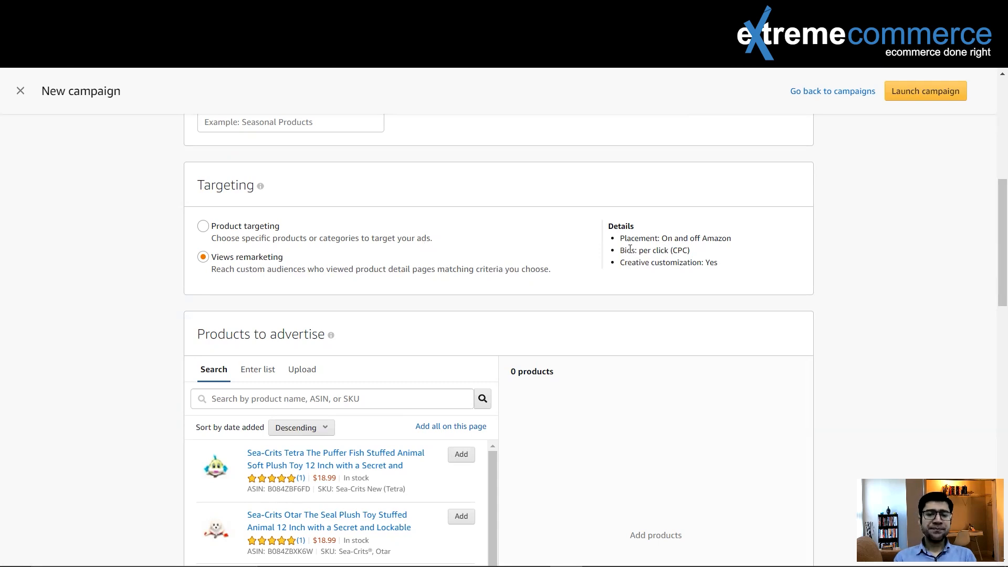
{"action": "left_click", "coordinate": [202, 256]}
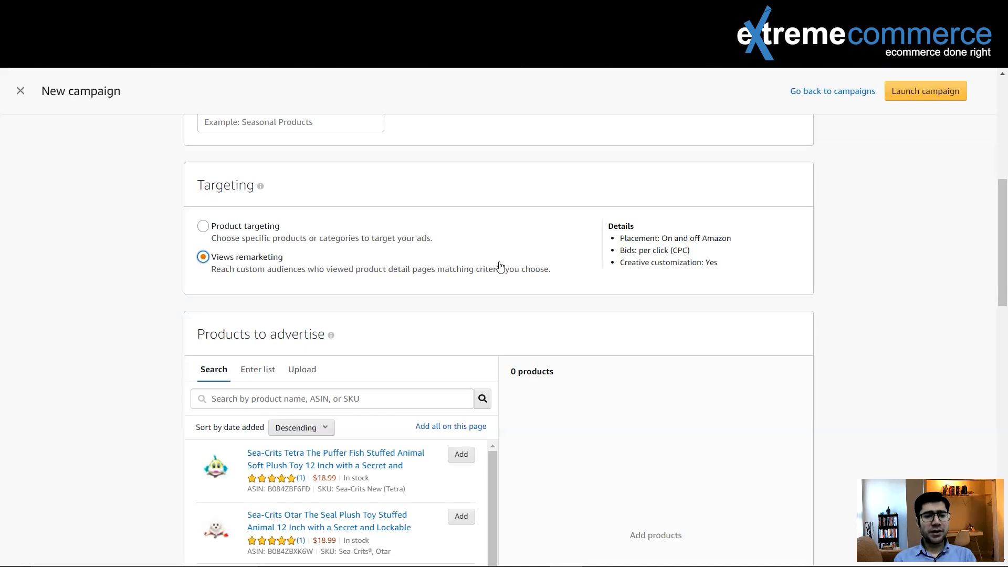
Set the targeting back to Product targeting and add the Sea-Crits Tetra The Puffer Fish plush toy to the products to advertise
{"action": "left_click", "coordinate": [203, 226]}
{"action": "scroll", "coordinate": [440, 228], "scroll_direction": "down", "scroll_amount": 3}
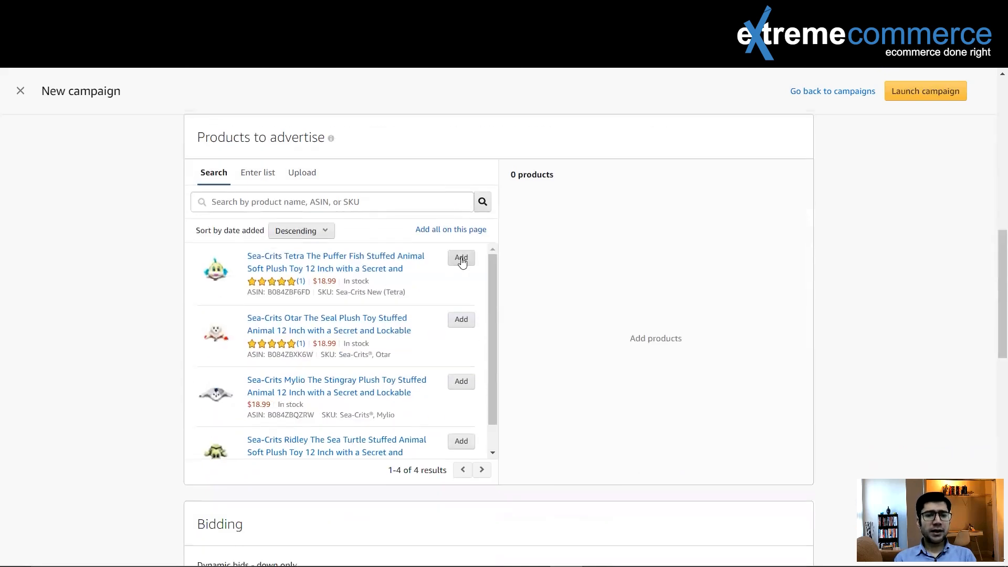
{"action": "left_click", "coordinate": [487, 254]}
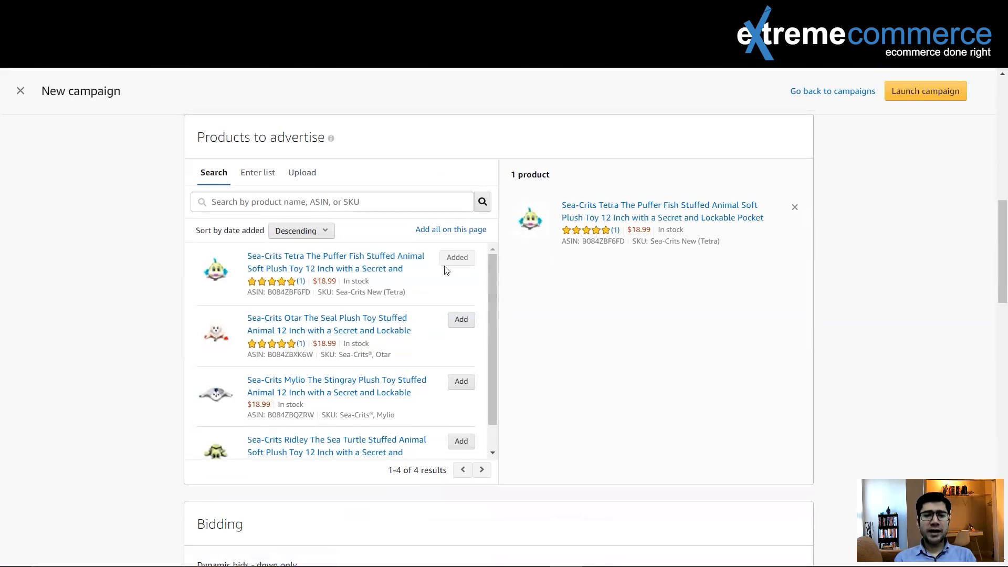
Review the dynamic bidding section and its default bid per click
{"action": "scroll", "coordinate": [569, 244], "scroll_direction": "down", "scroll_amount": 5}
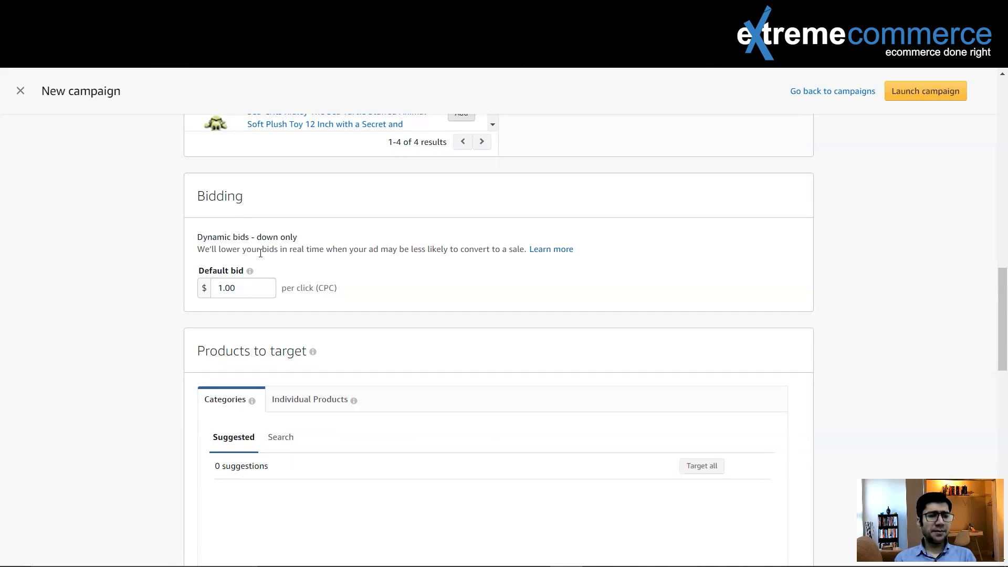
{"action": "scroll", "coordinate": [260, 252], "scroll_direction": "down", "scroll_amount": 1}
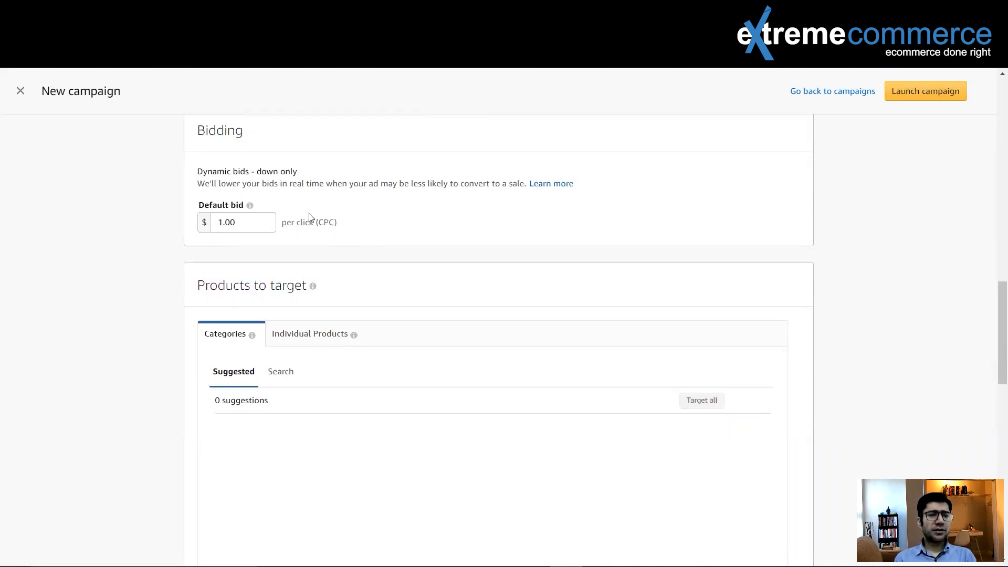
{"action": "left_click", "coordinate": [240, 223]}
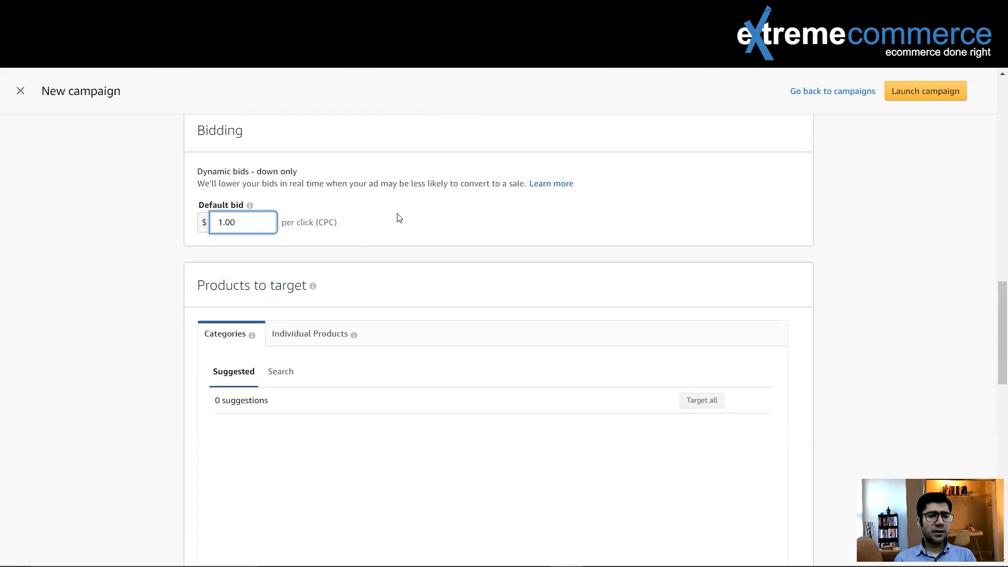
Open the category search under Products to target and browse the list of targetable categories
{"action": "scroll", "coordinate": [399, 216], "scroll_direction": "down", "scroll_amount": 3}
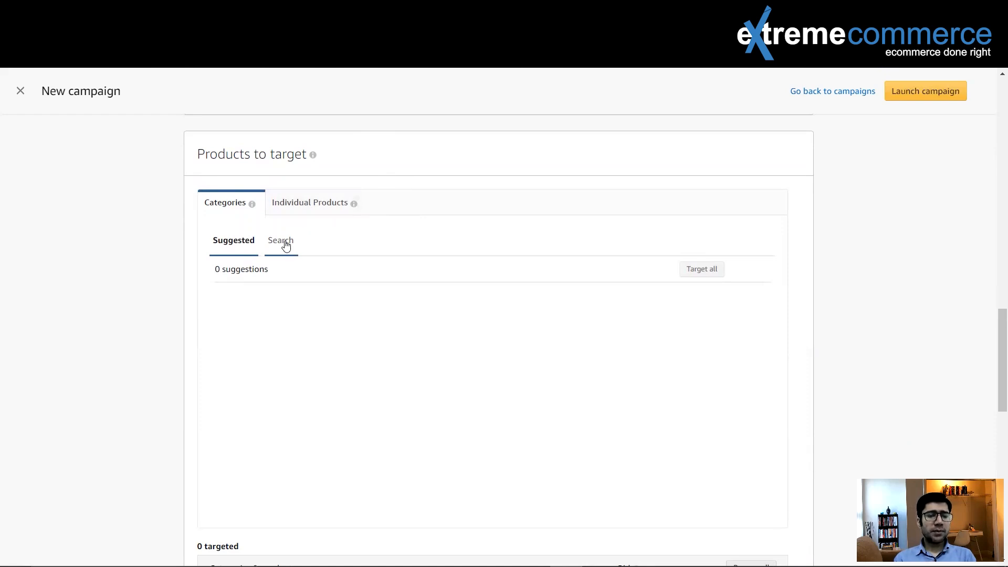
{"action": "left_click", "coordinate": [286, 245]}
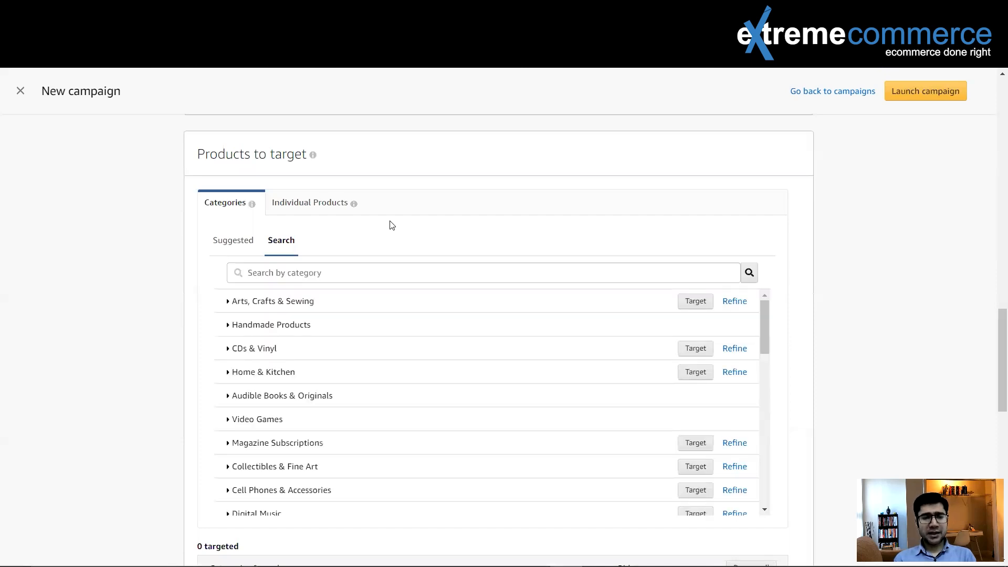
{"action": "scroll", "coordinate": [392, 299], "scroll_direction": "down", "scroll_amount": 3}
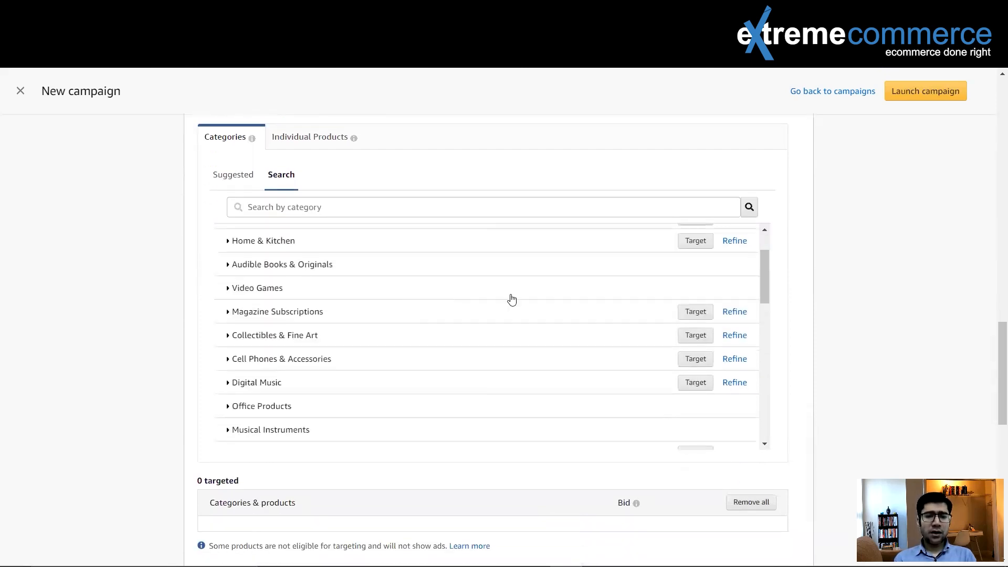
{"action": "scroll", "coordinate": [512, 299], "scroll_direction": "down", "scroll_amount": 3}
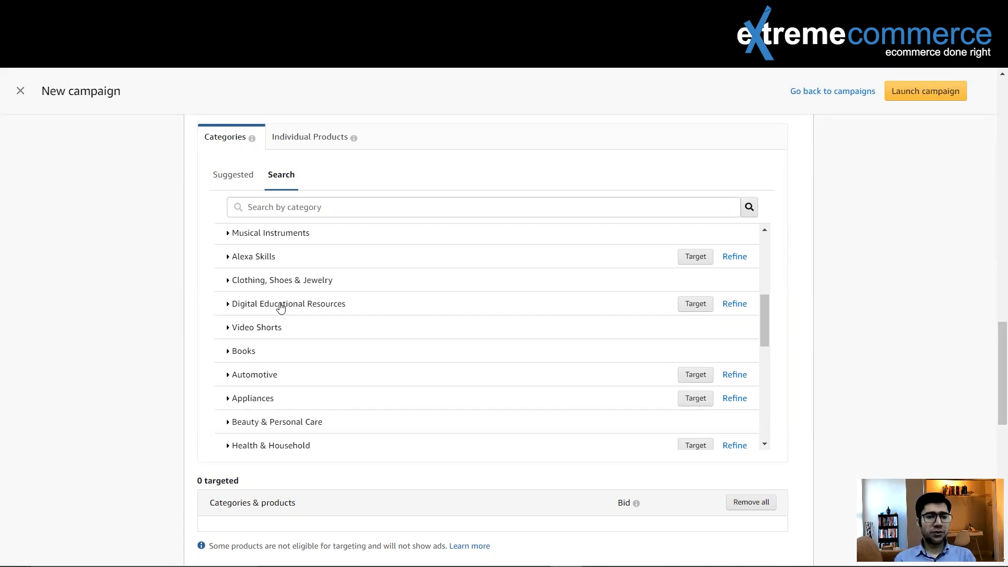
{"action": "scroll", "coordinate": [359, 314], "scroll_direction": "down", "scroll_amount": 1}
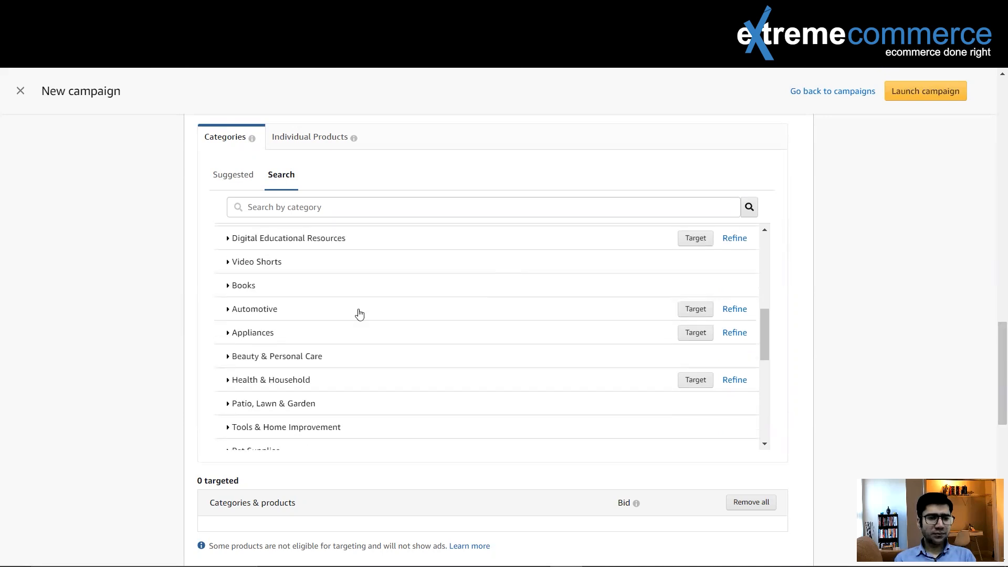
{"action": "scroll", "coordinate": [359, 314], "scroll_direction": "down", "scroll_amount": 1}
{"action": "scroll", "coordinate": [359, 314], "scroll_direction": "down", "scroll_amount": 1}
{"action": "scroll", "coordinate": [359, 314], "scroll_direction": "down", "scroll_amount": 4}
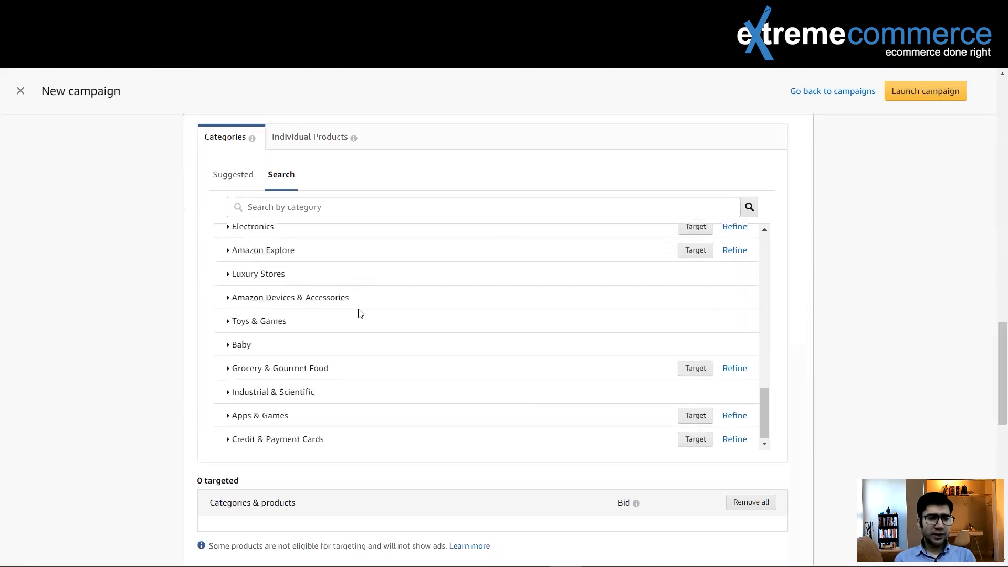
{"action": "scroll", "coordinate": [359, 314], "scroll_direction": "down", "scroll_amount": 1}
{"action": "scroll", "coordinate": [359, 314], "scroll_direction": "up", "scroll_amount": 3}
{"action": "scroll", "coordinate": [359, 314], "scroll_direction": "up", "scroll_amount": 2}
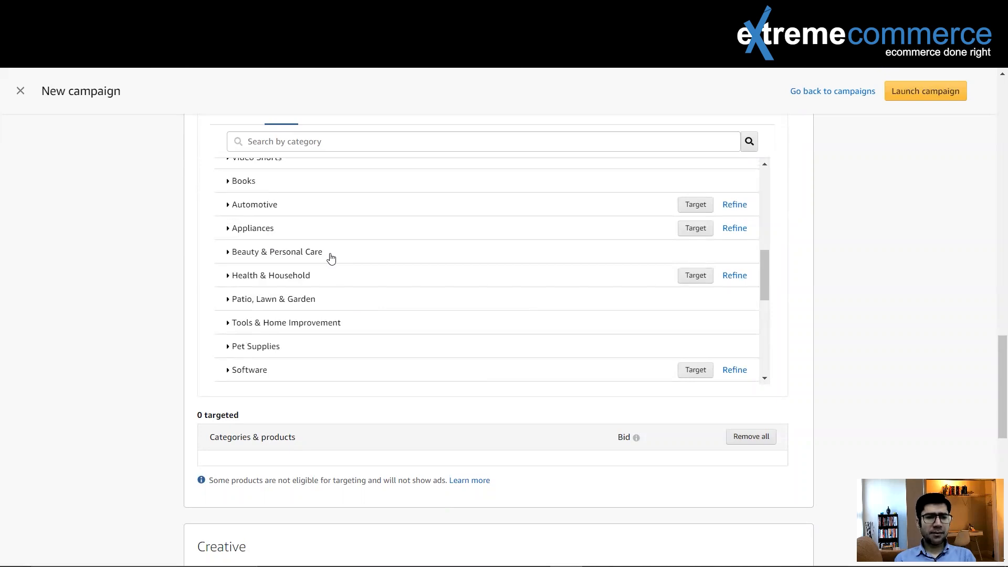
Expand Beauty & Personal Care and target its Hair Care Products category
{"action": "left_click", "coordinate": [229, 257]}
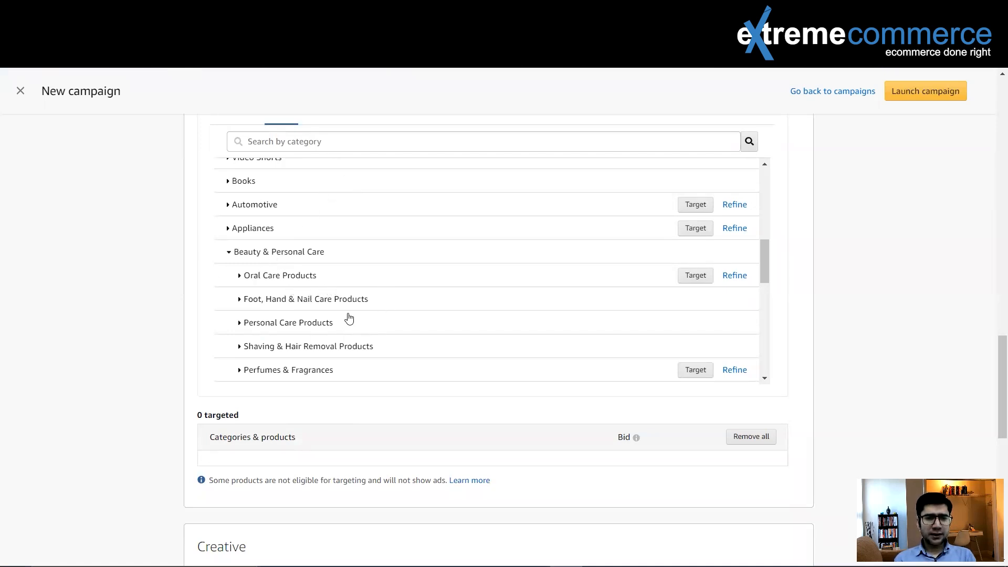
{"action": "scroll", "coordinate": [346, 319], "scroll_direction": "down", "scroll_amount": 1}
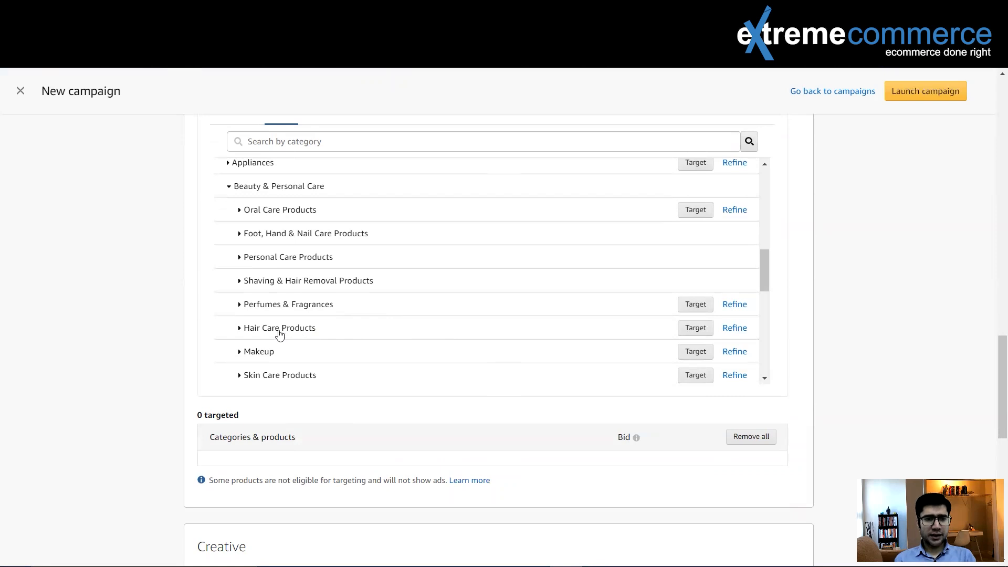
{"action": "left_click", "coordinate": [680, 330]}
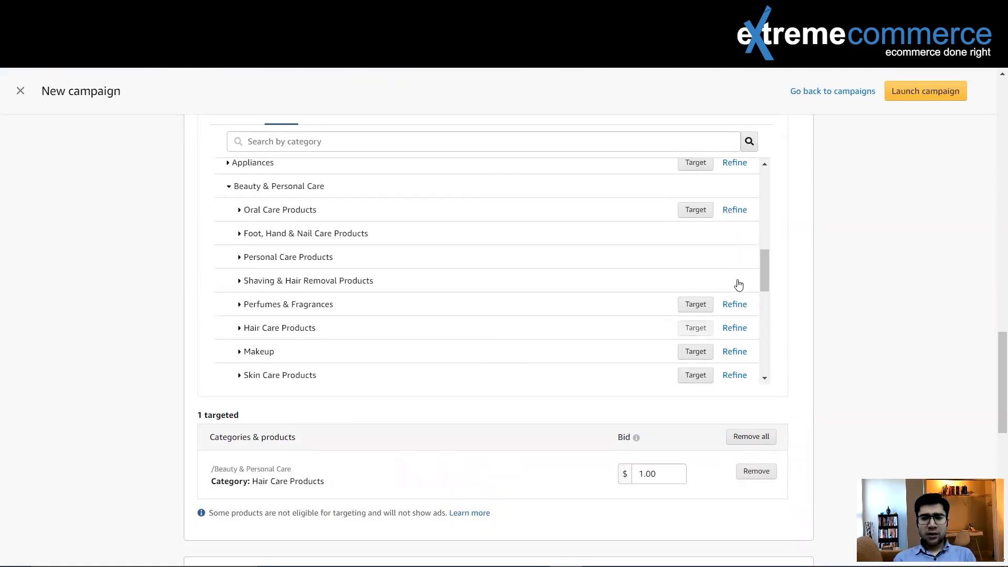
Refine Hair Care Products to review ratings of 0 to 4 stars, look over the brand choices, and target the refined category
{"action": "left_click", "coordinate": [735, 329]}
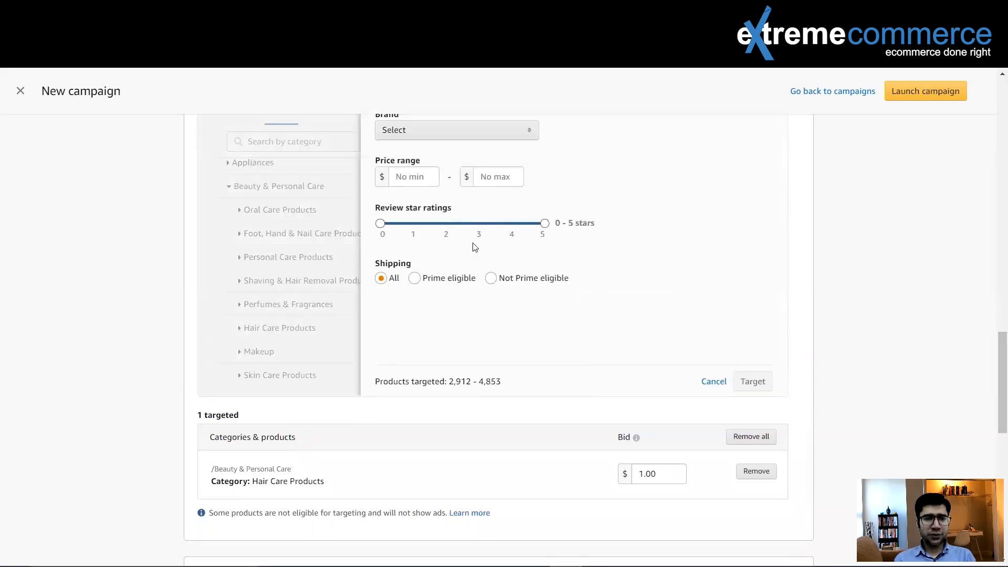
{"action": "left_click", "coordinate": [529, 138]}
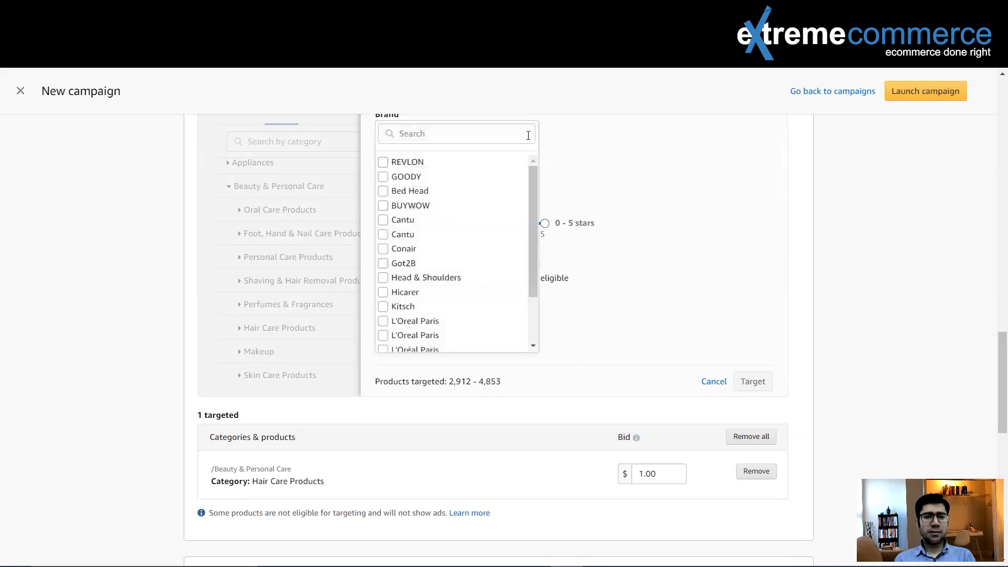
{"action": "left_click_drag", "start_coordinate": [533, 215], "coordinate": [574, 184]}
{"action": "left_click", "coordinate": [622, 159]}
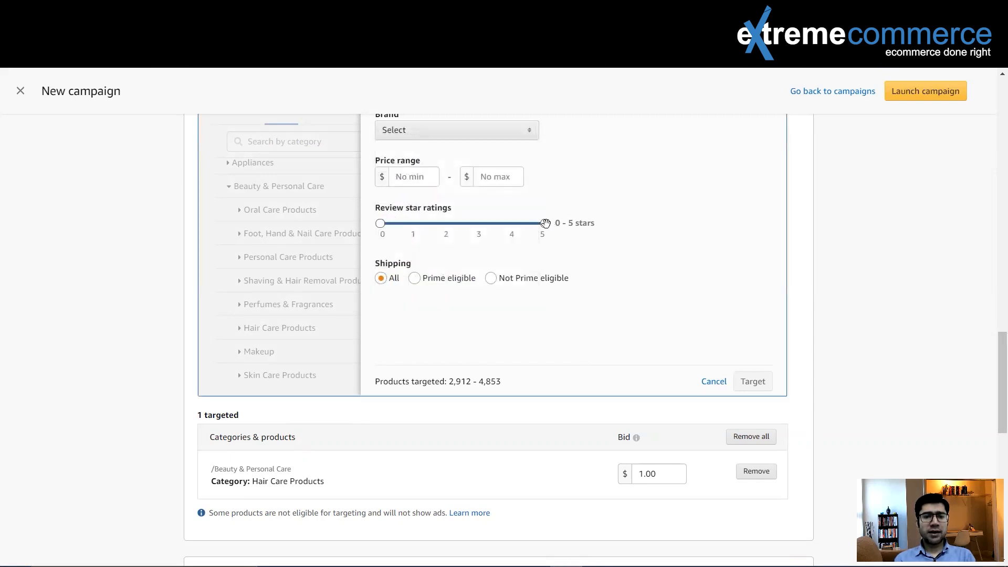
{"action": "left_click_drag", "start_coordinate": [545, 223], "coordinate": [511, 223]}
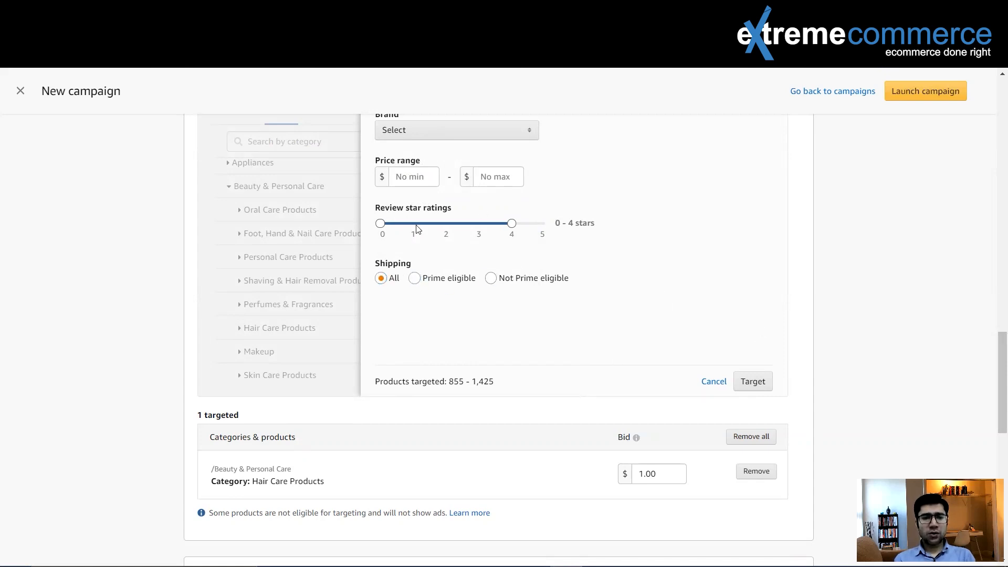
{"action": "left_click", "coordinate": [760, 383]}
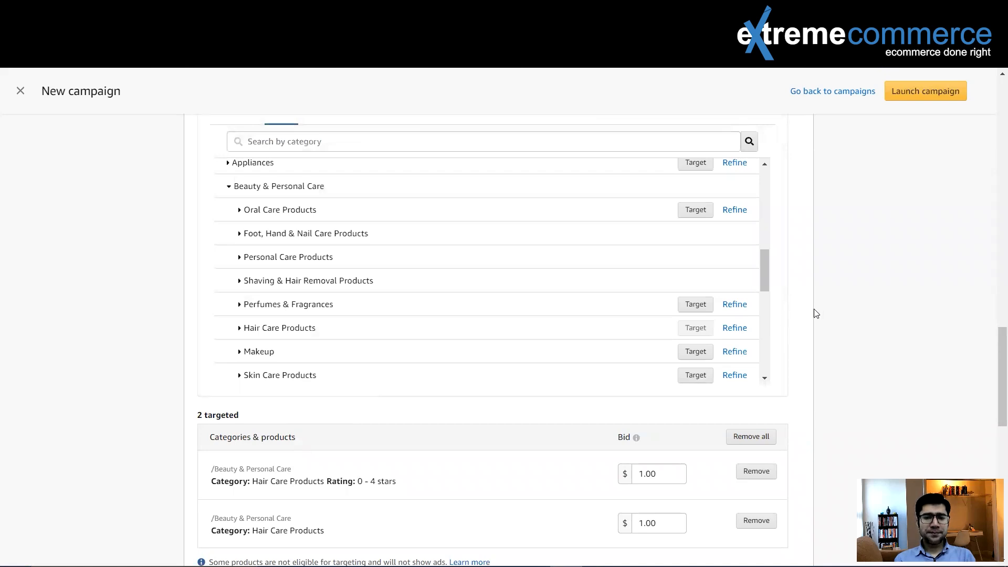
Review the targeted Hair Care Products entries and return to the start of the Products to target section
{"action": "scroll", "coordinate": [840, 299], "scroll_direction": "down", "scroll_amount": 4}
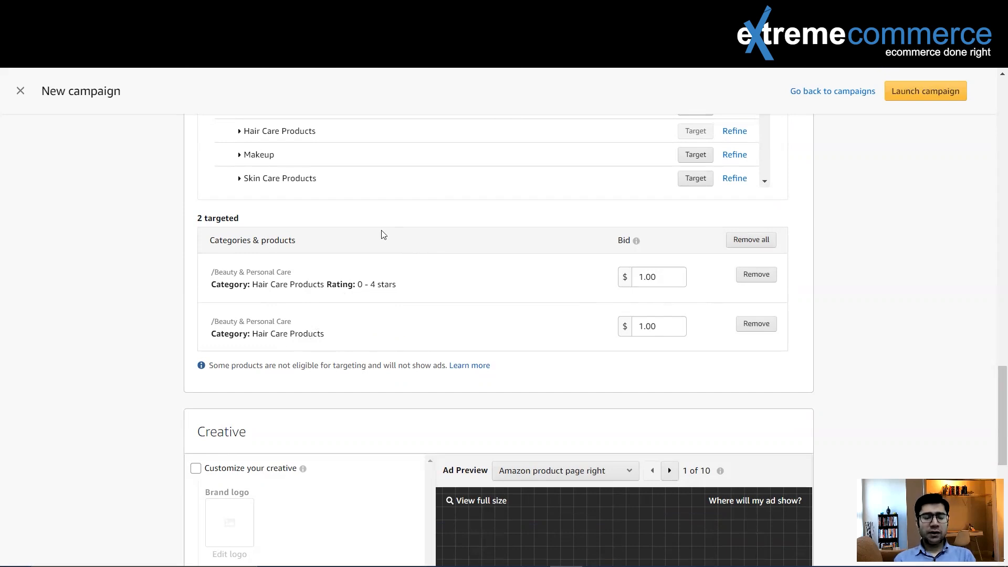
{"action": "scroll", "coordinate": [458, 243], "scroll_direction": "up", "scroll_amount": 2}
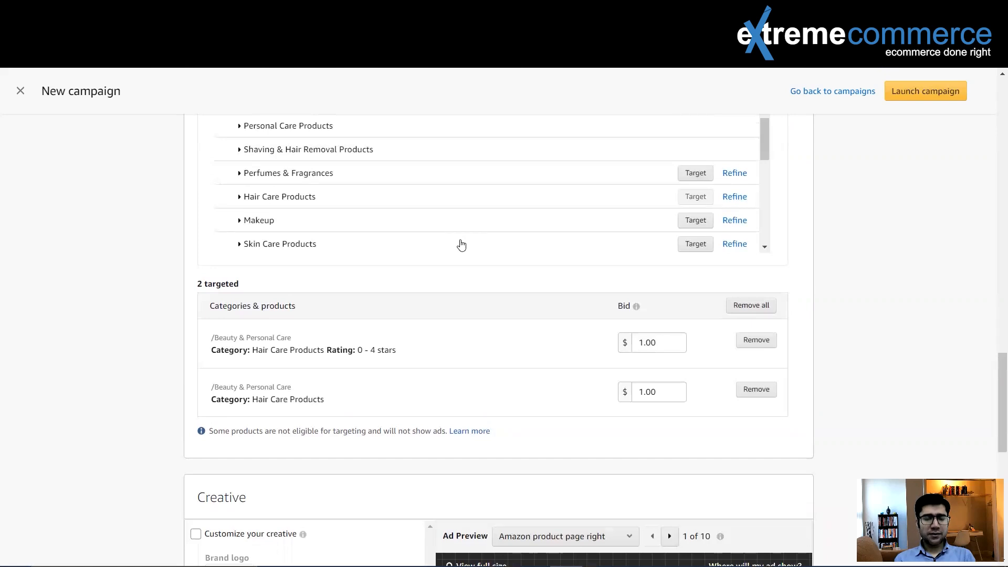
{"action": "scroll", "coordinate": [461, 243], "scroll_direction": "up", "scroll_amount": 3}
{"action": "scroll", "coordinate": [381, 304], "scroll_direction": "up", "scroll_amount": 1}
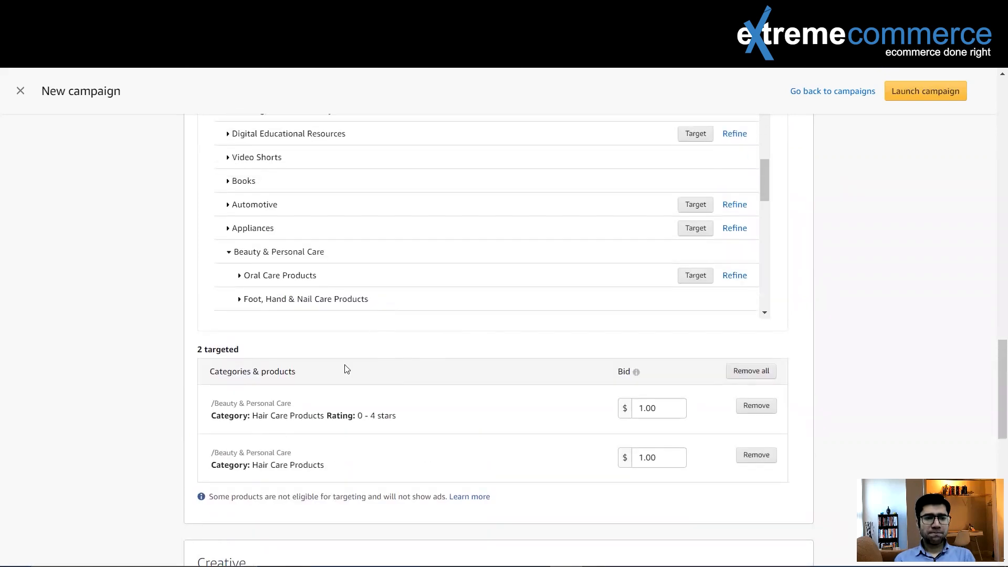
{"action": "scroll", "coordinate": [325, 408], "scroll_direction": "up", "scroll_amount": 4}
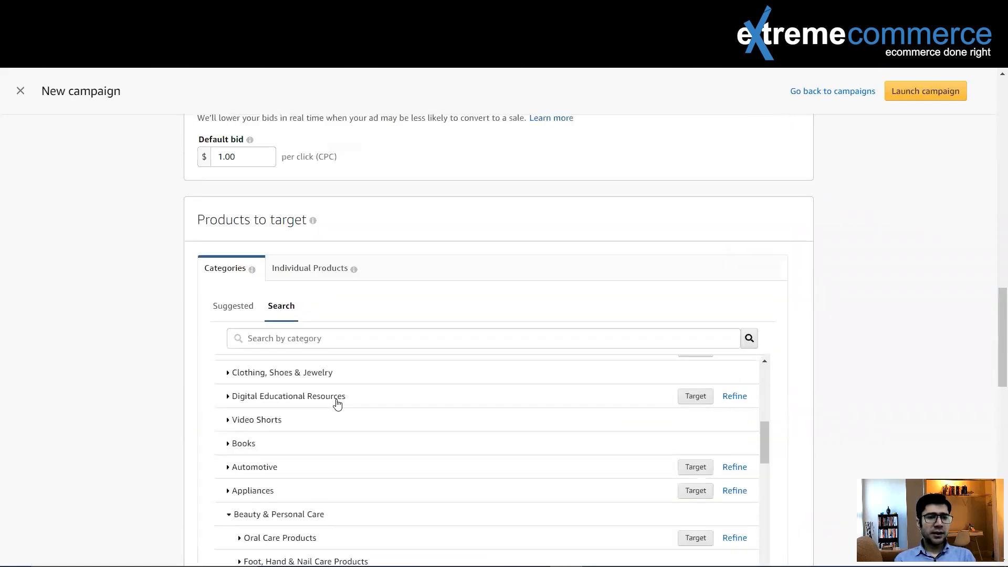
{"action": "scroll", "coordinate": [338, 382], "scroll_direction": "up", "scroll_amount": 1}
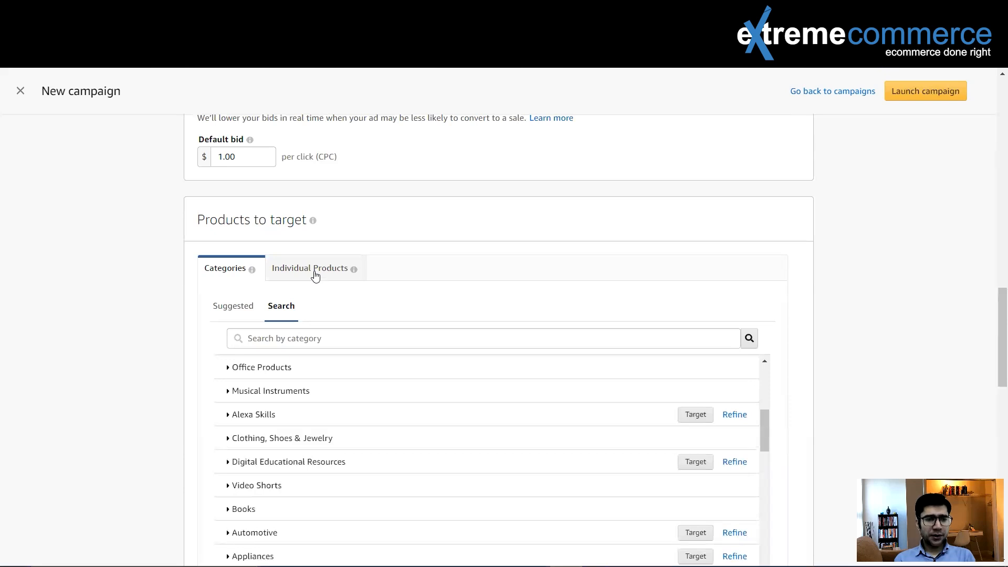
Switch Products to target to individual products, look at the search by product name or ASIN, and open the ASIN list entry
{"action": "left_click", "coordinate": [315, 273]}
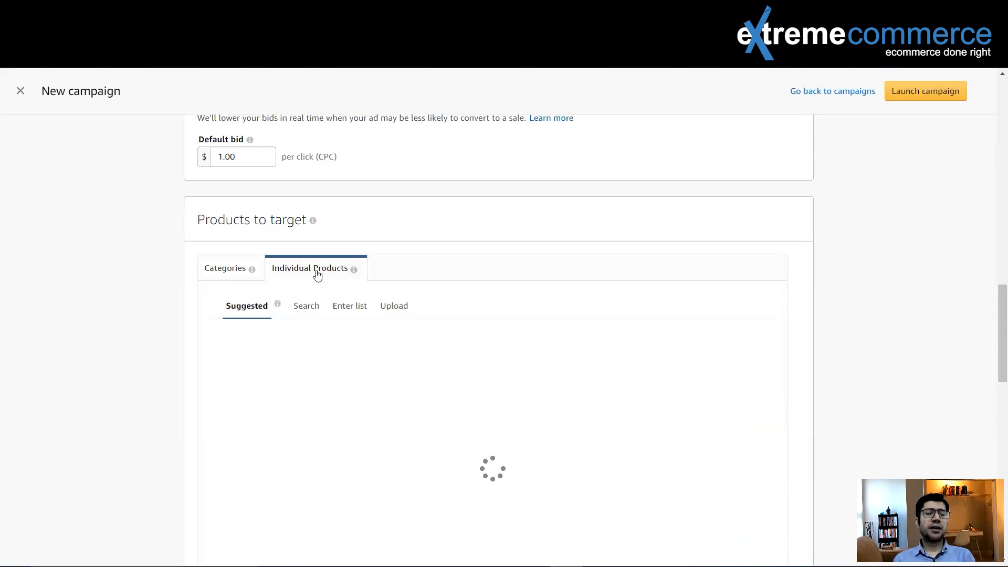
{"action": "left_click", "coordinate": [319, 312]}
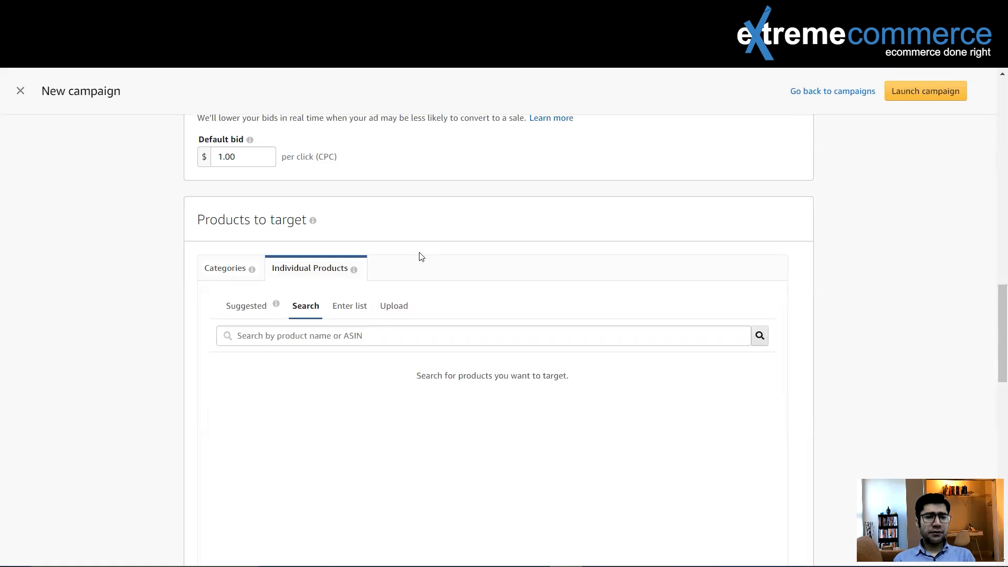
{"action": "scroll", "coordinate": [419, 255], "scroll_direction": "down", "scroll_amount": 1}
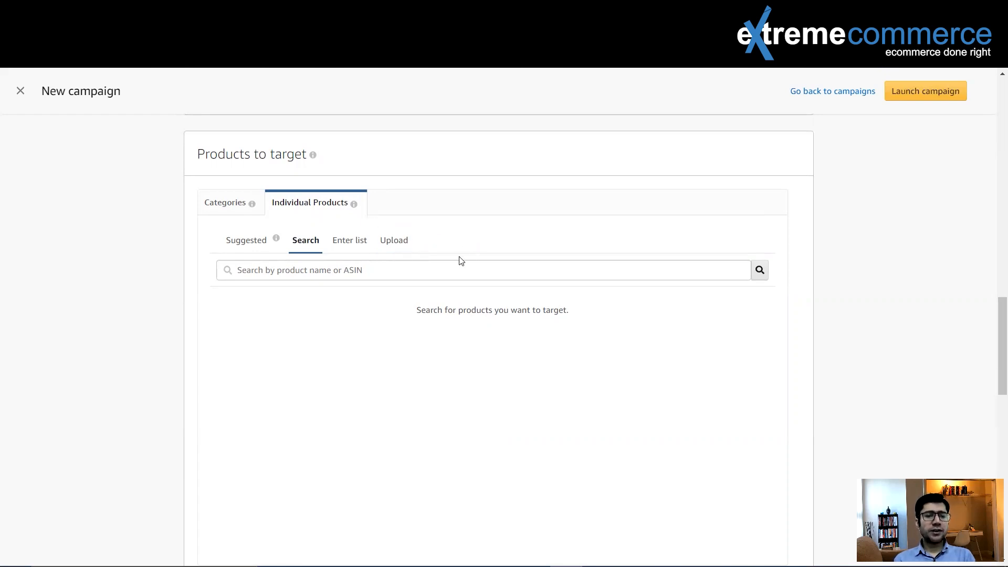
{"action": "left_click", "coordinate": [330, 271]}
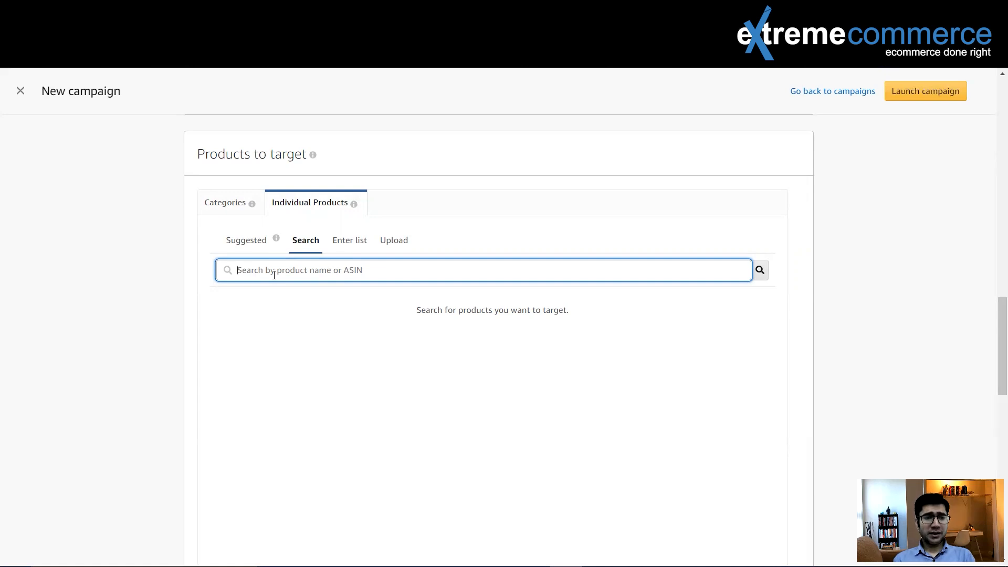
{"action": "left_click", "coordinate": [348, 247]}
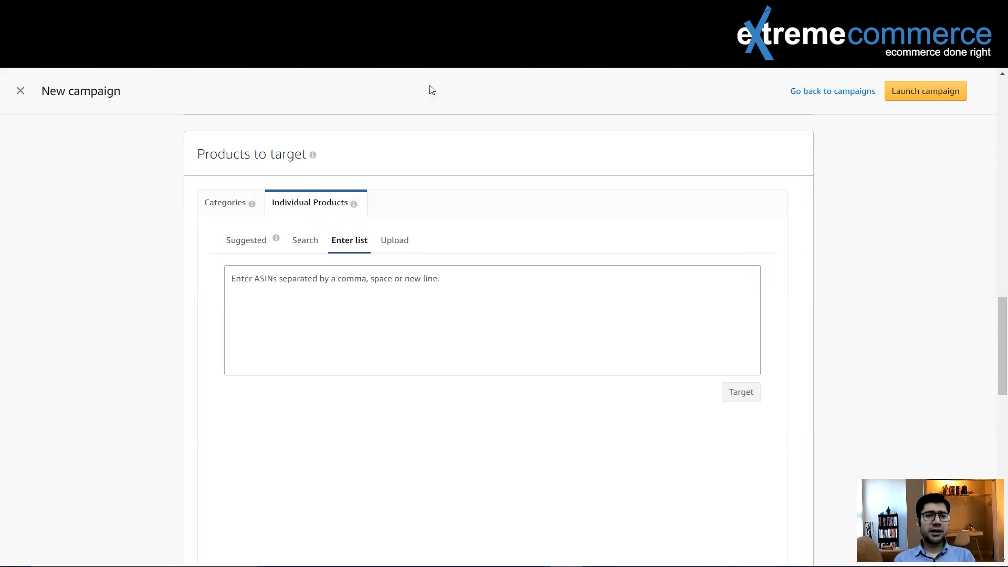
Switch to the Amazon comb search results and copy the HYOUJIN wide tooth comb's ASIN, B0744CXZD3
{"action": "left_click", "coordinate": [349, 11]}
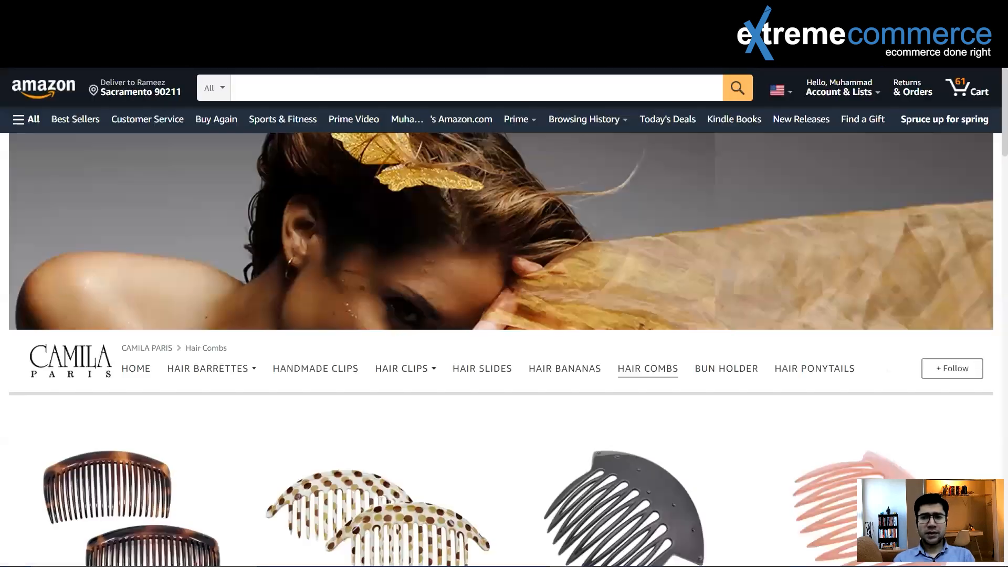
{"action": "left_click", "coordinate": [15, 40]}
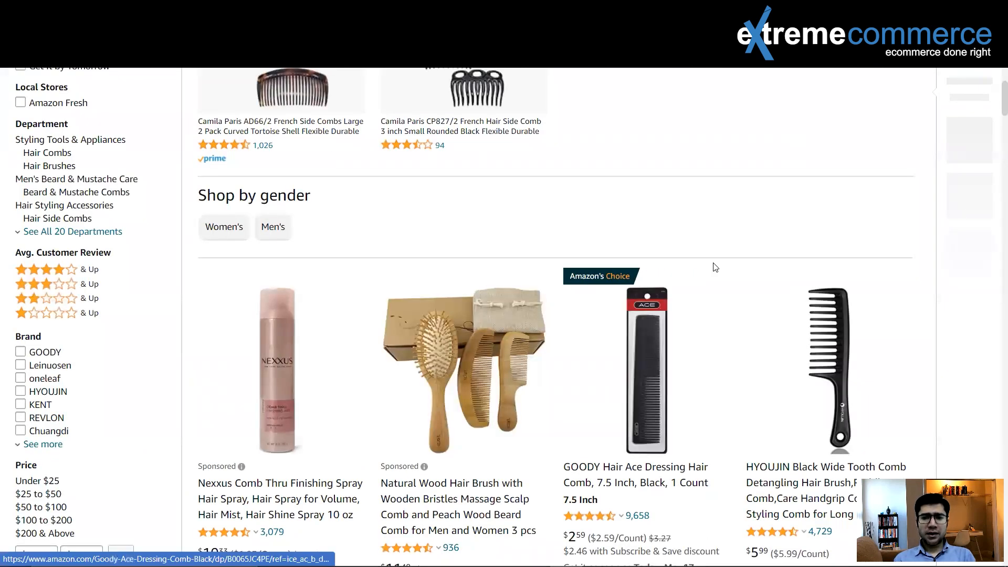
{"action": "scroll", "coordinate": [718, 267], "scroll_direction": "down", "scroll_amount": 6}
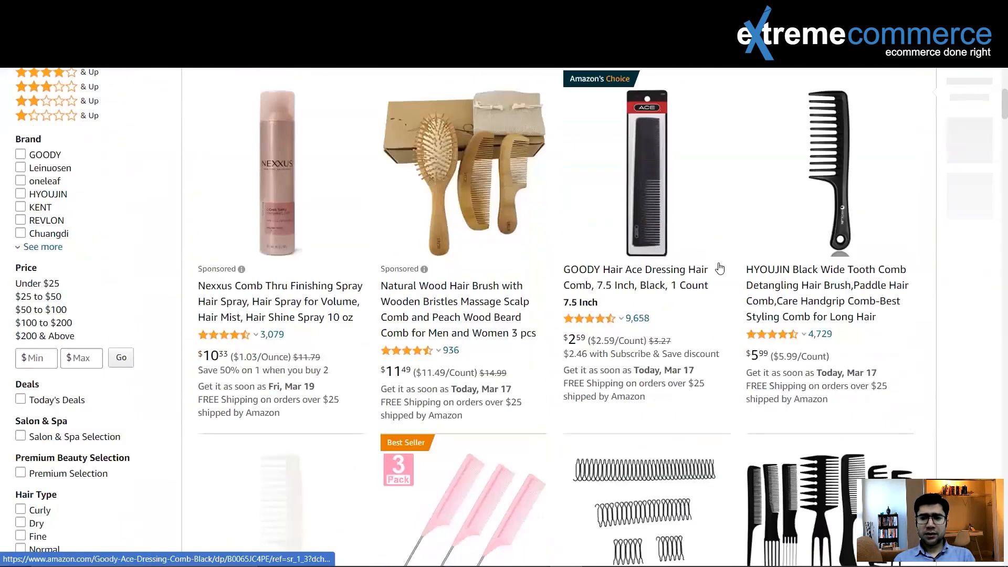
{"action": "scroll", "coordinate": [720, 268], "scroll_direction": "up", "scroll_amount": 3}
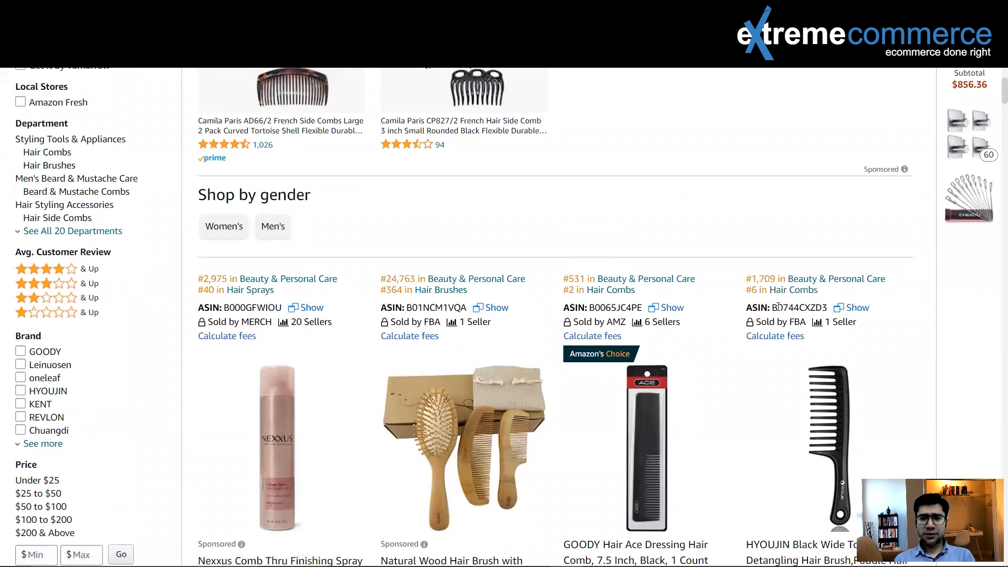
{"action": "left_click_drag", "start_coordinate": [771, 307], "coordinate": [827, 306]}
{"action": "key", "text": "ctrl+c"}
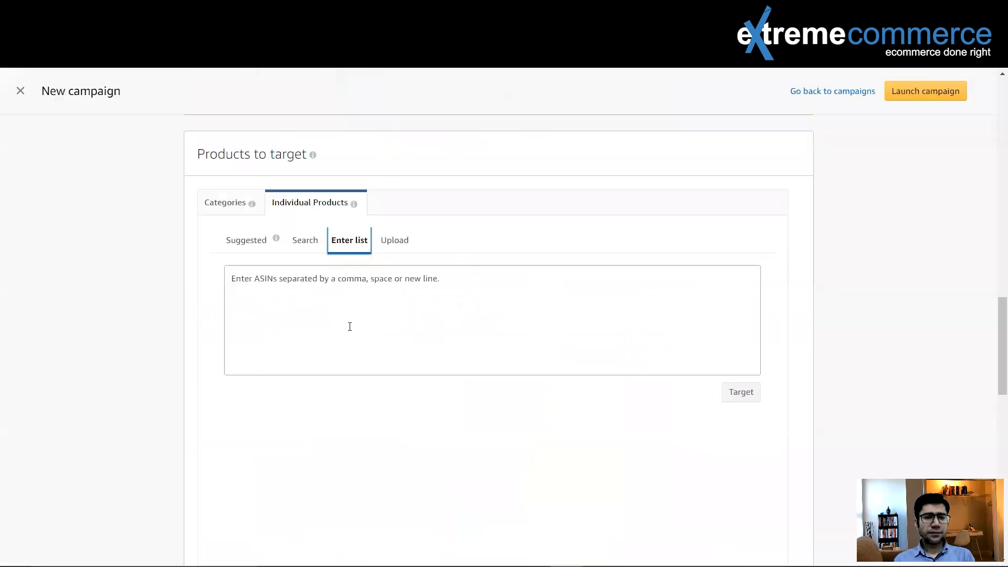
Enter ASIN B0744CXZD3 in the campaign's product target list, target it, and review the targeted categories and products
{"action": "left_click", "coordinate": [339, 277]}
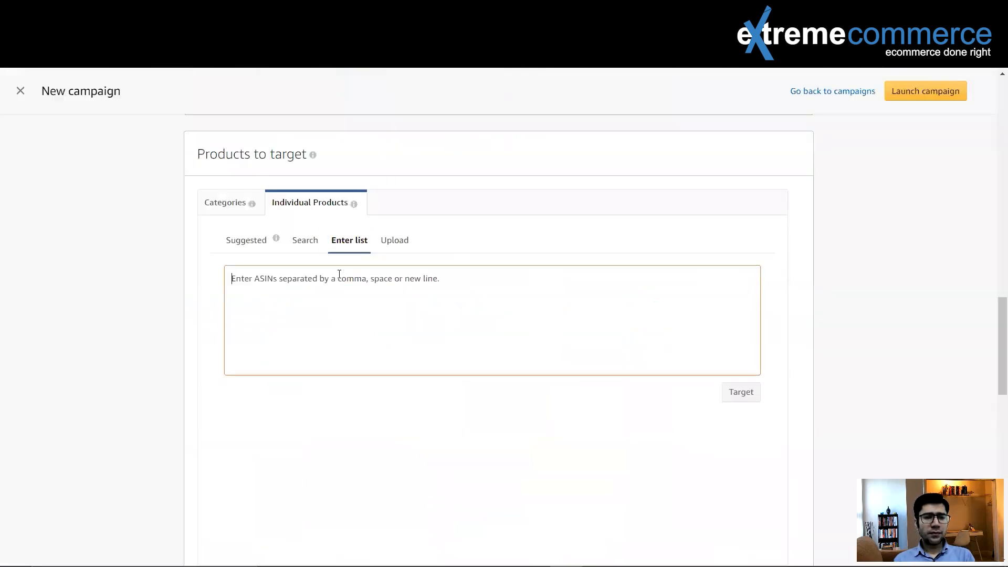
{"action": "key", "text": "ctrl+v"}
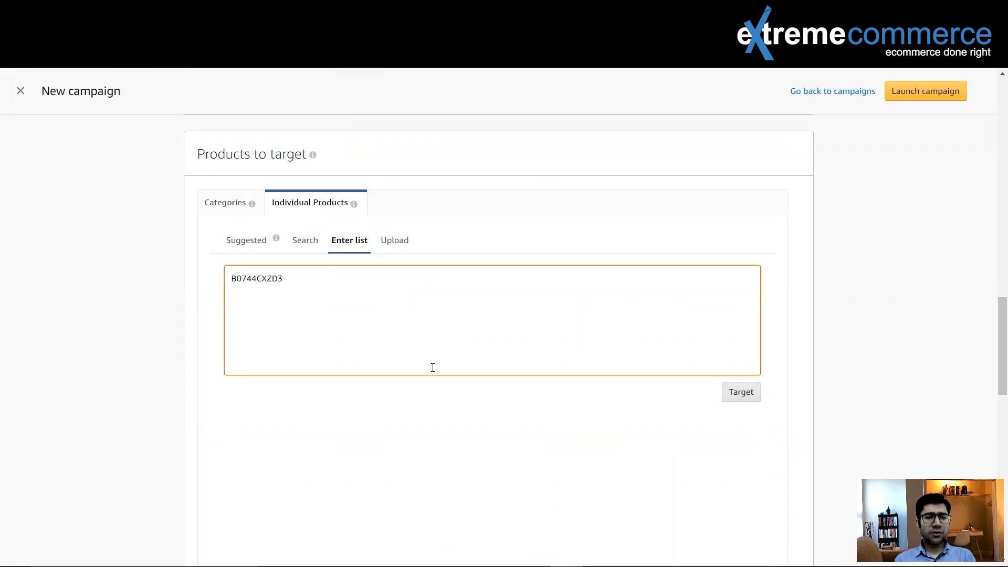
{"action": "left_click", "coordinate": [738, 399]}
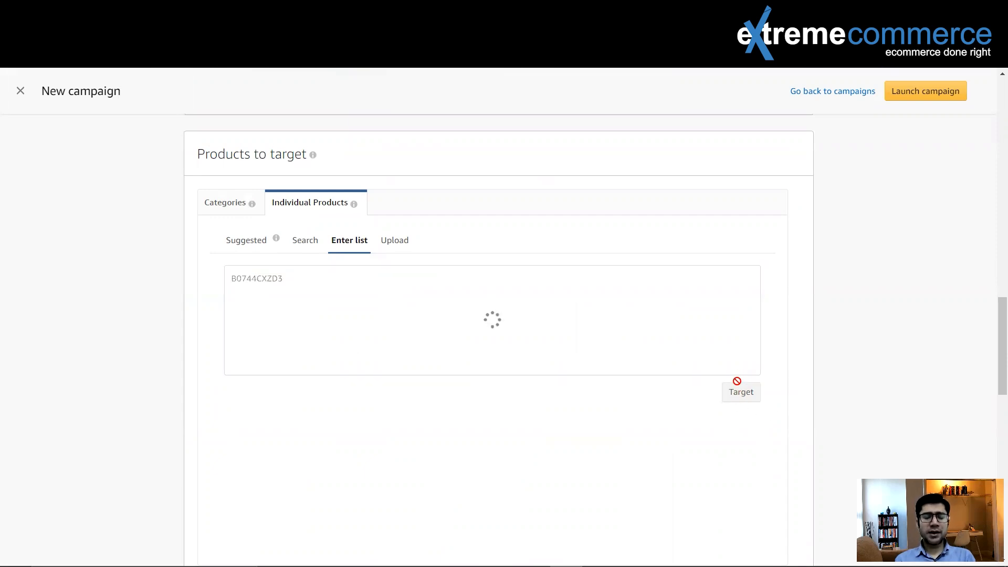
{"action": "scroll", "coordinate": [727, 312], "scroll_direction": "down", "scroll_amount": 1}
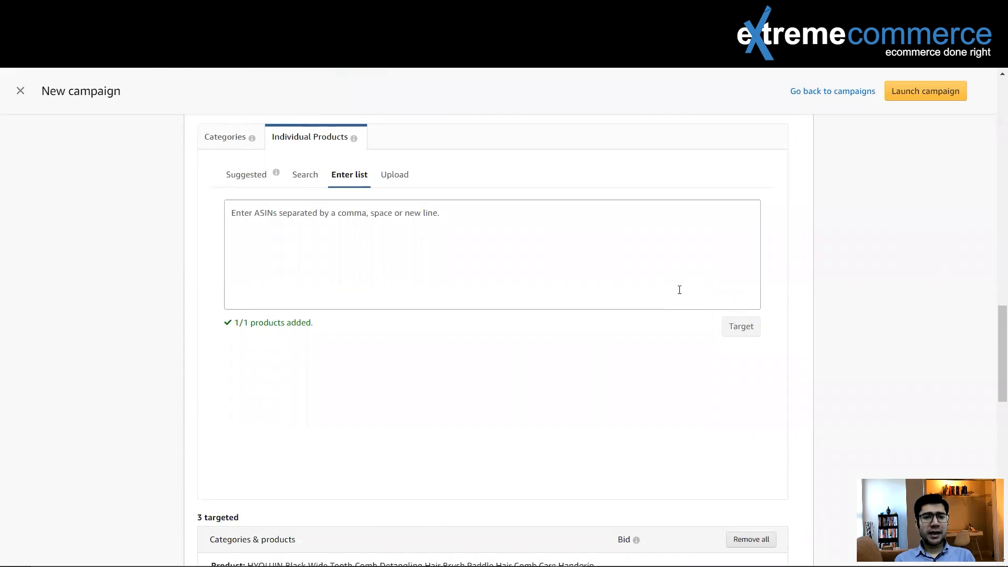
{"action": "scroll", "coordinate": [663, 293], "scroll_direction": "down", "scroll_amount": 2}
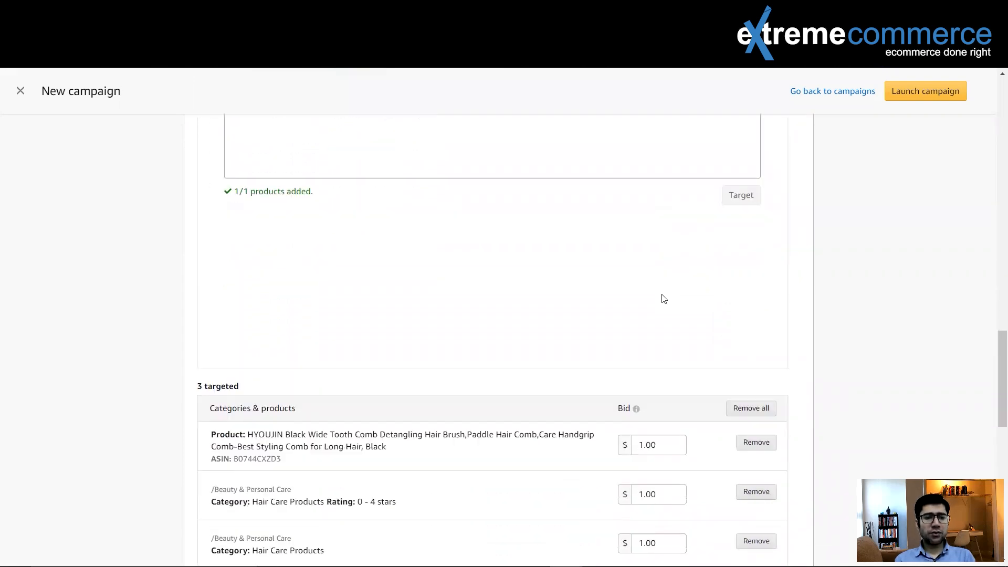
{"action": "scroll", "coordinate": [662, 298], "scroll_direction": "up", "scroll_amount": 2}
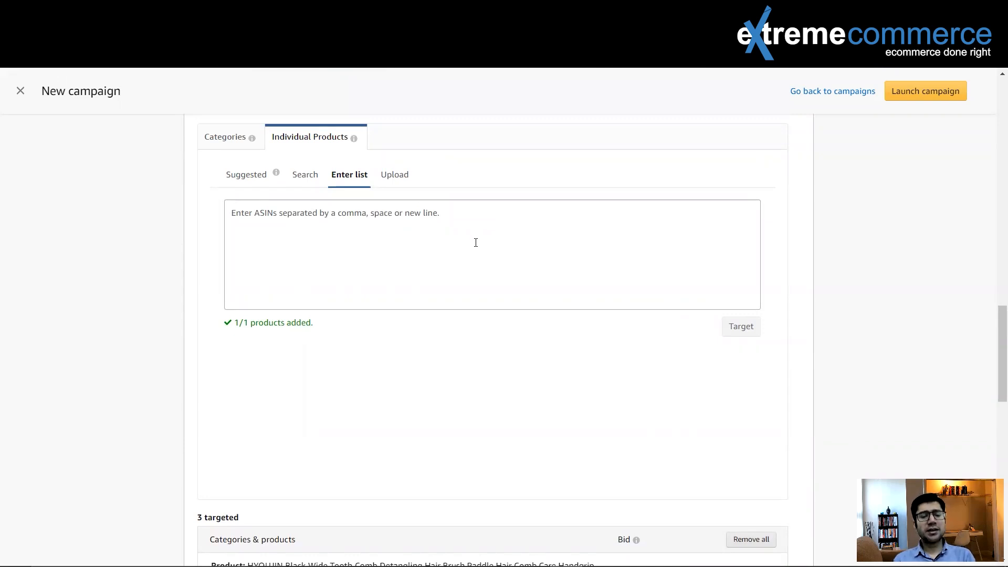
{"action": "scroll", "coordinate": [531, 266], "scroll_direction": "down", "scroll_amount": 2}
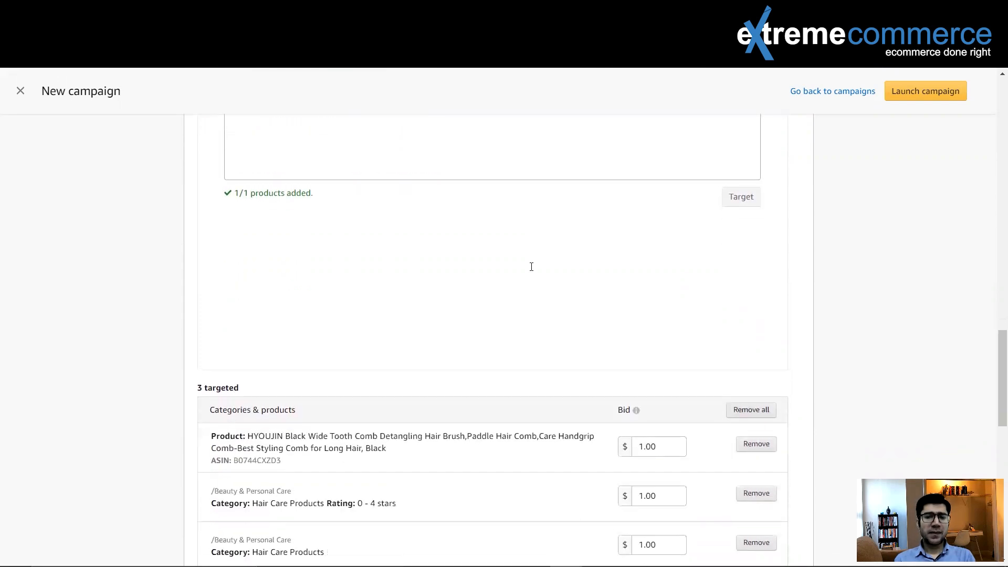
Enable customization of the ad creative and look over its brand logo and headline fields
{"action": "scroll", "coordinate": [531, 271], "scroll_direction": "down", "scroll_amount": 3}
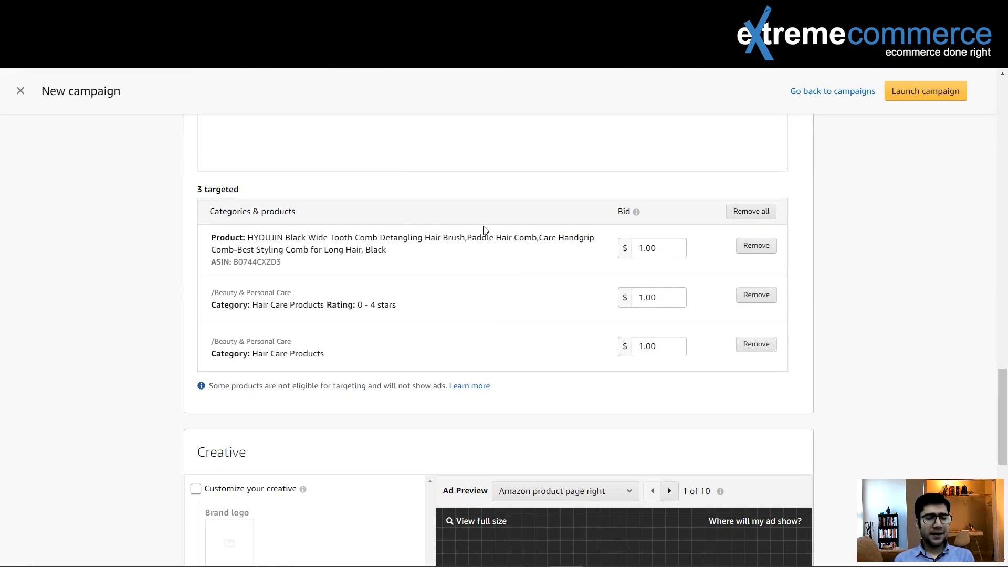
{"action": "scroll", "coordinate": [484, 231], "scroll_direction": "down", "scroll_amount": 3}
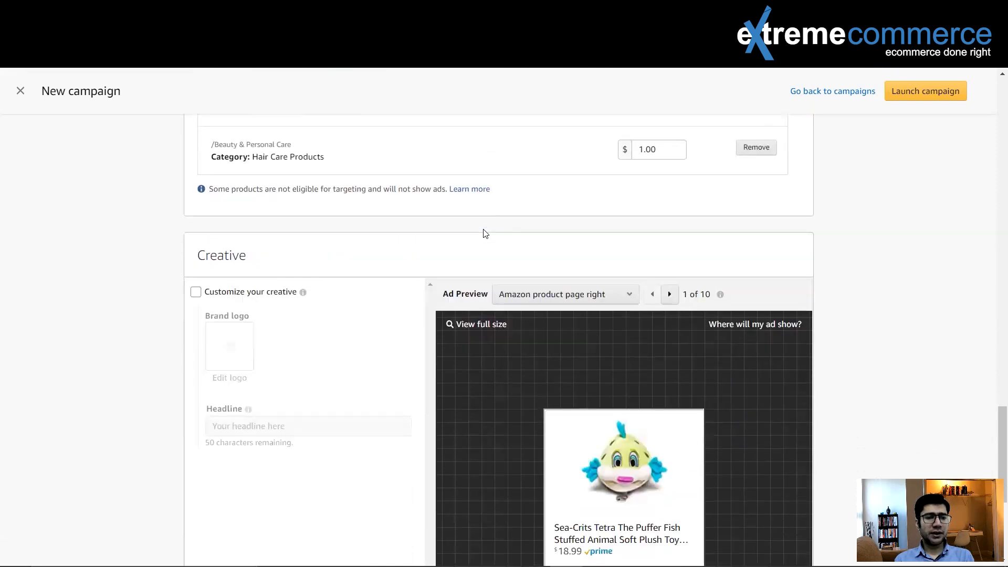
{"action": "scroll", "coordinate": [483, 231], "scroll_direction": "down", "scroll_amount": 1}
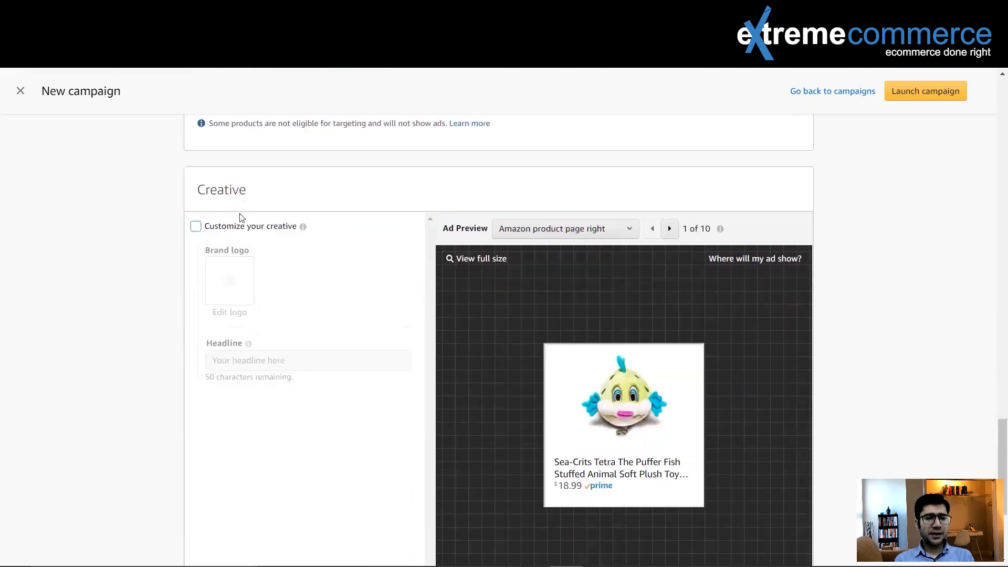
{"action": "scroll", "coordinate": [434, 162], "scroll_direction": "up", "scroll_amount": 3}
{"action": "scroll", "coordinate": [265, 243], "scroll_direction": "down", "scroll_amount": 2}
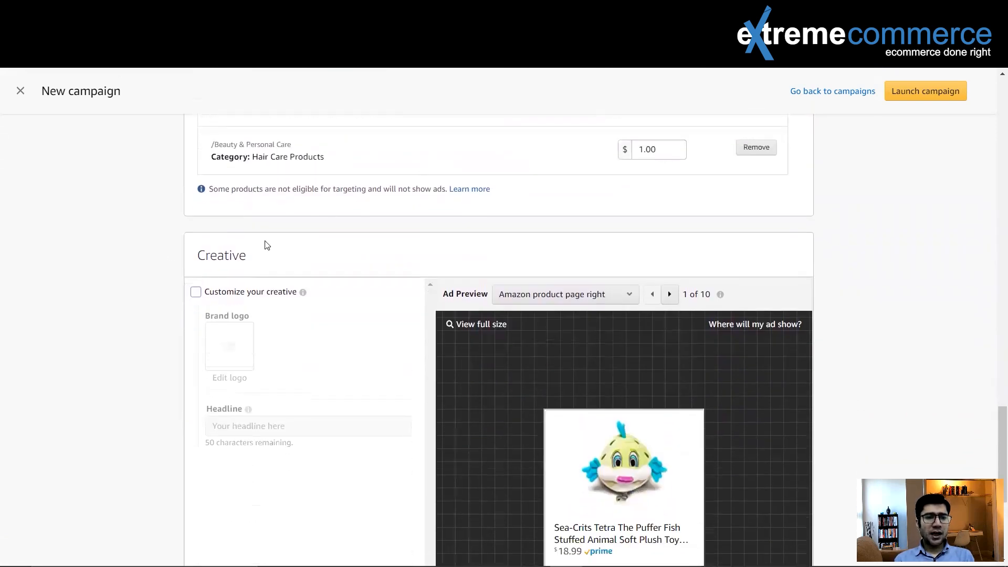
{"action": "left_click", "coordinate": [196, 293]}
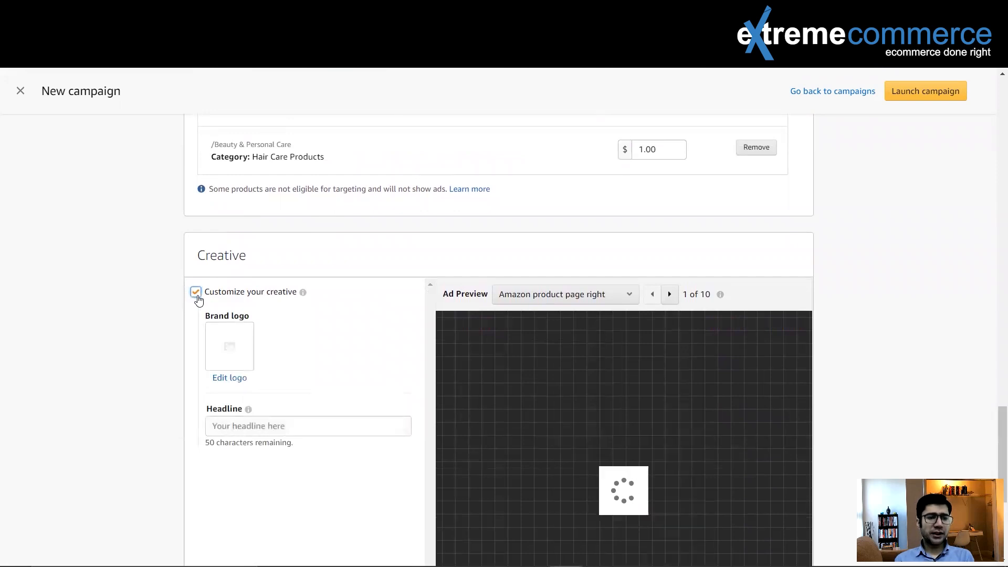
{"action": "mouse_move", "coordinate": [303, 292]}
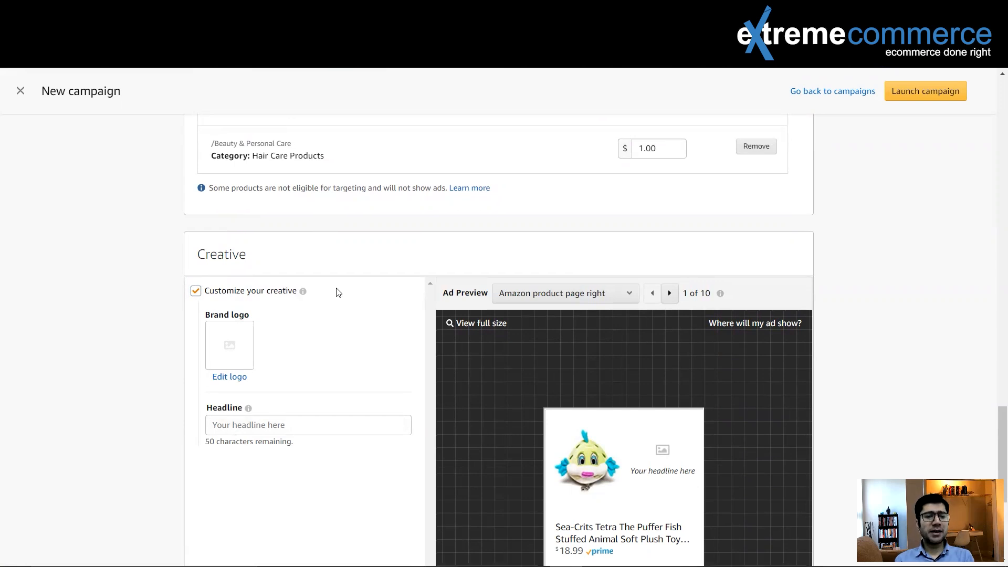
{"action": "scroll", "coordinate": [336, 292], "scroll_direction": "down", "scroll_amount": 1}
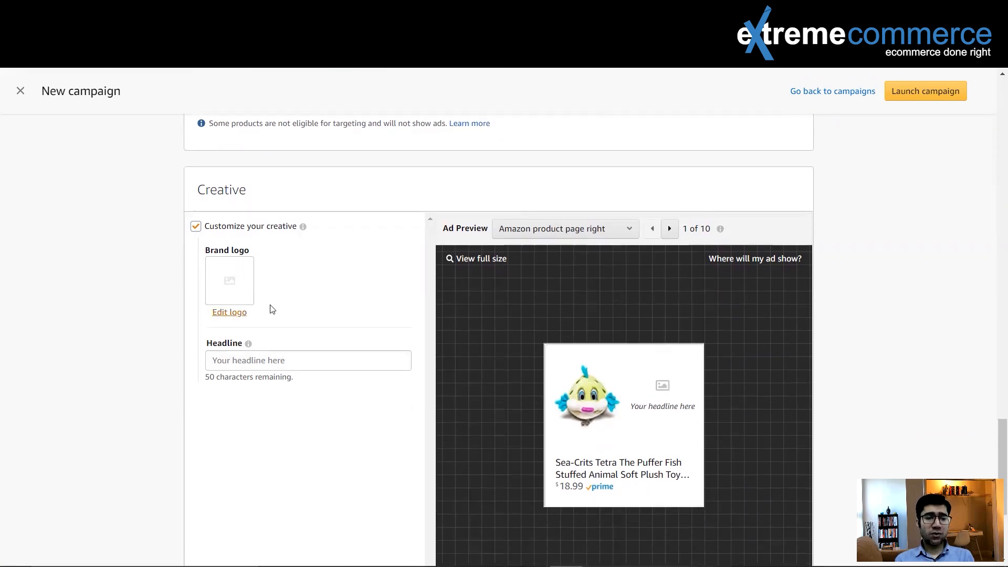
{"action": "left_click", "coordinate": [274, 367]}
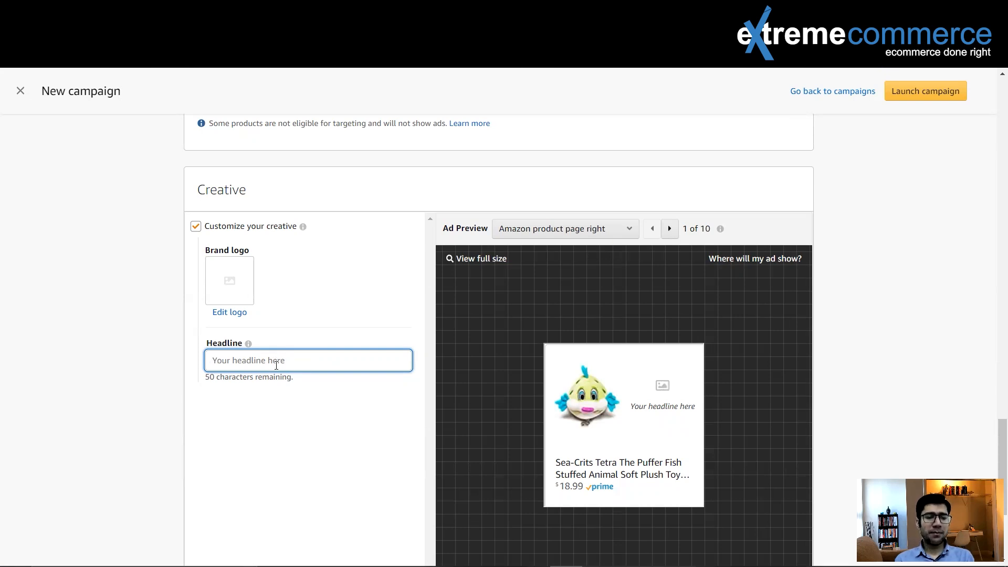
Review the ad preview's placement formats and look over the Creative section down to the end of the campaign form
{"action": "left_click", "coordinate": [629, 234]}
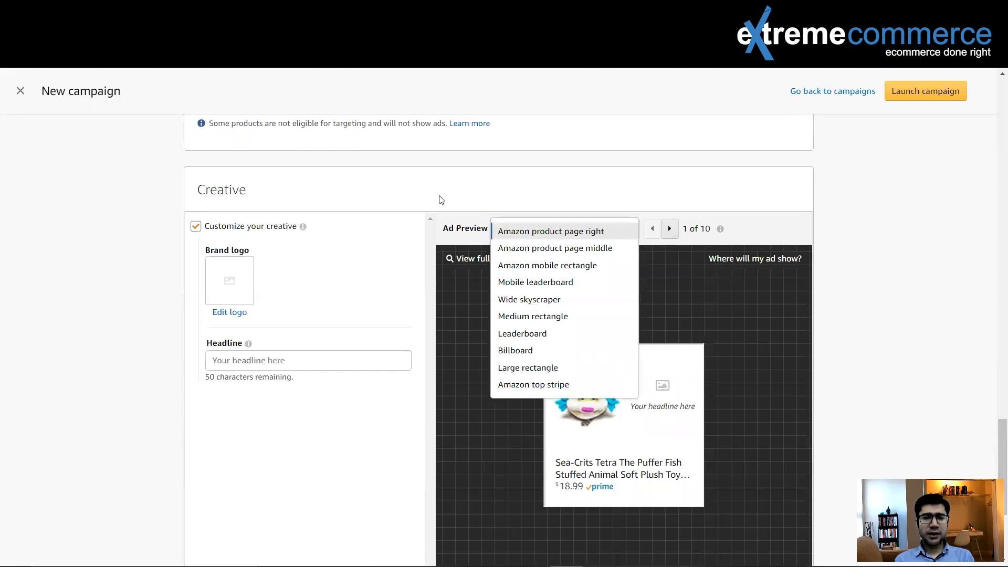
{"action": "left_click", "coordinate": [378, 192]}
{"action": "scroll", "coordinate": [549, 215], "scroll_direction": "down", "scroll_amount": 1}
{"action": "scroll", "coordinate": [551, 217], "scroll_direction": "down", "scroll_amount": 3}
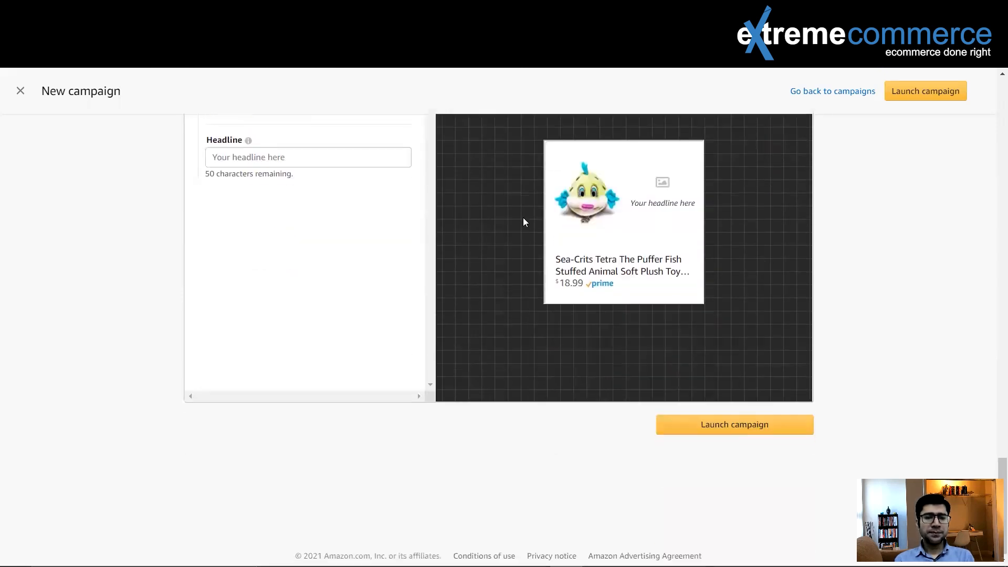
{"action": "scroll", "coordinate": [466, 231], "scroll_direction": "up", "scroll_amount": 4}
{"action": "scroll", "coordinate": [467, 235], "scroll_direction": "down", "scroll_amount": 4}
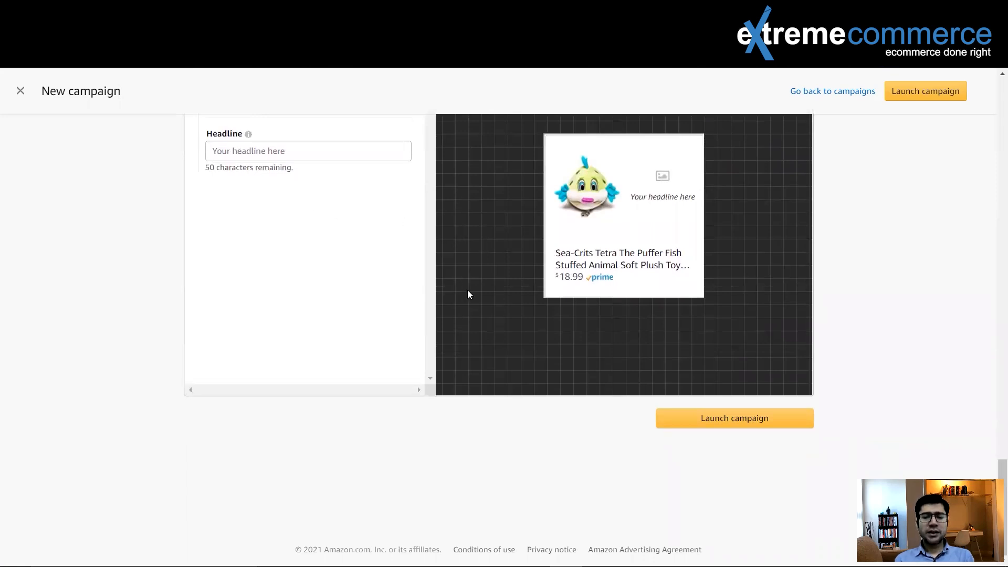
Return to the ad group's Targeting section and change the targeting type to Views remarketing
{"action": "scroll", "coordinate": [520, 310], "scroll_direction": "up", "scroll_amount": 15}
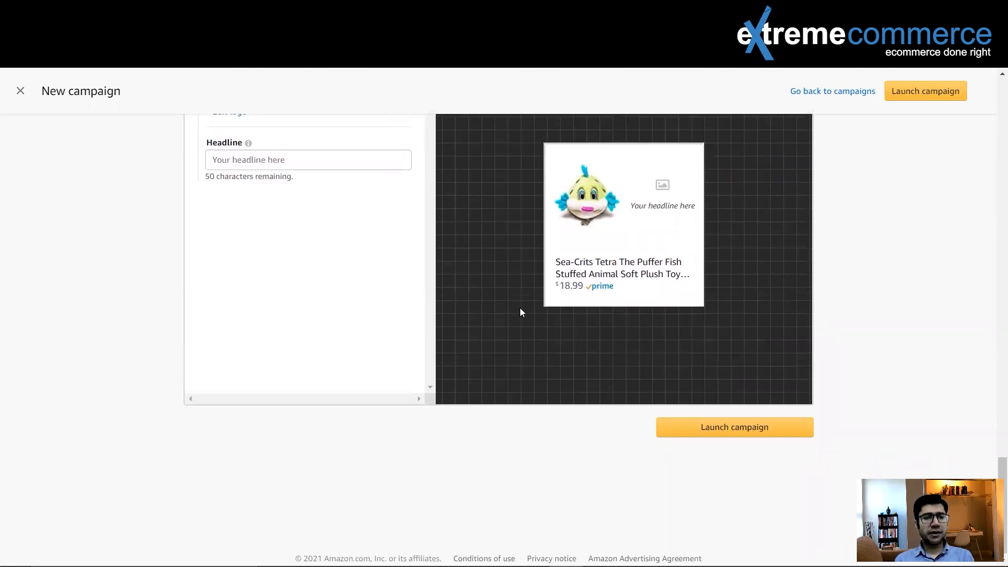
{"action": "scroll", "coordinate": [513, 298], "scroll_direction": "up", "scroll_amount": 10}
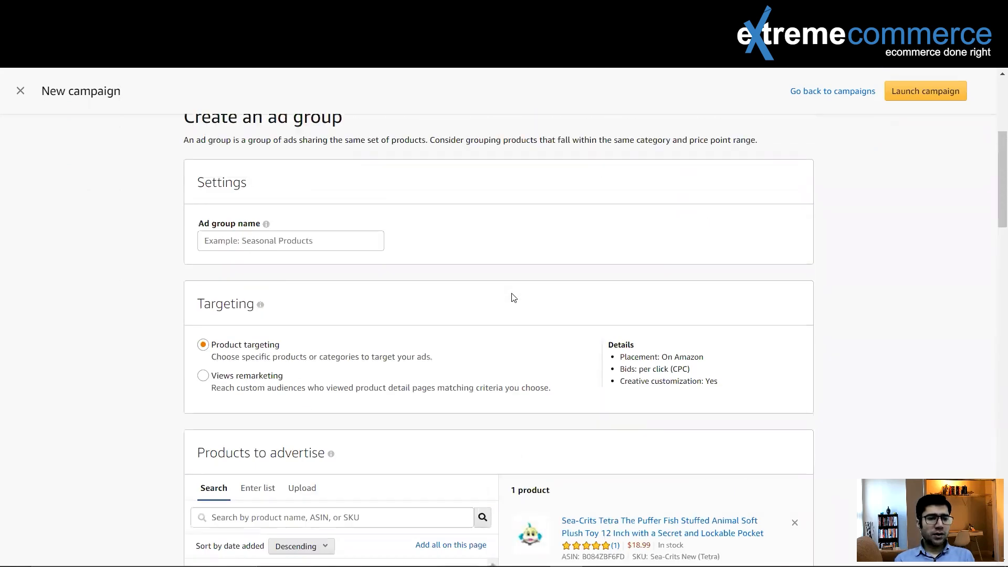
{"action": "scroll", "coordinate": [513, 298], "scroll_direction": "down", "scroll_amount": 1}
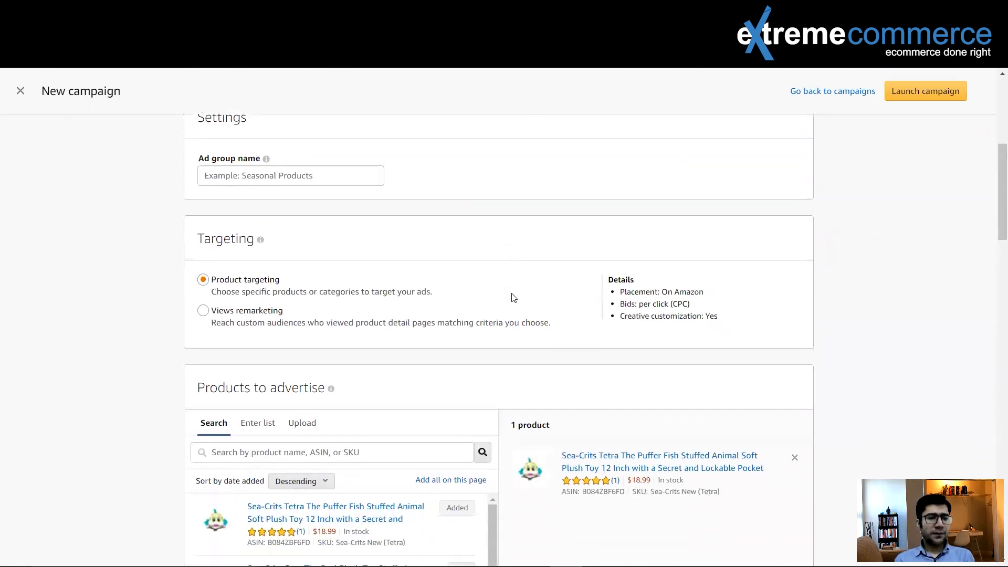
{"action": "left_click", "coordinate": [213, 321]}
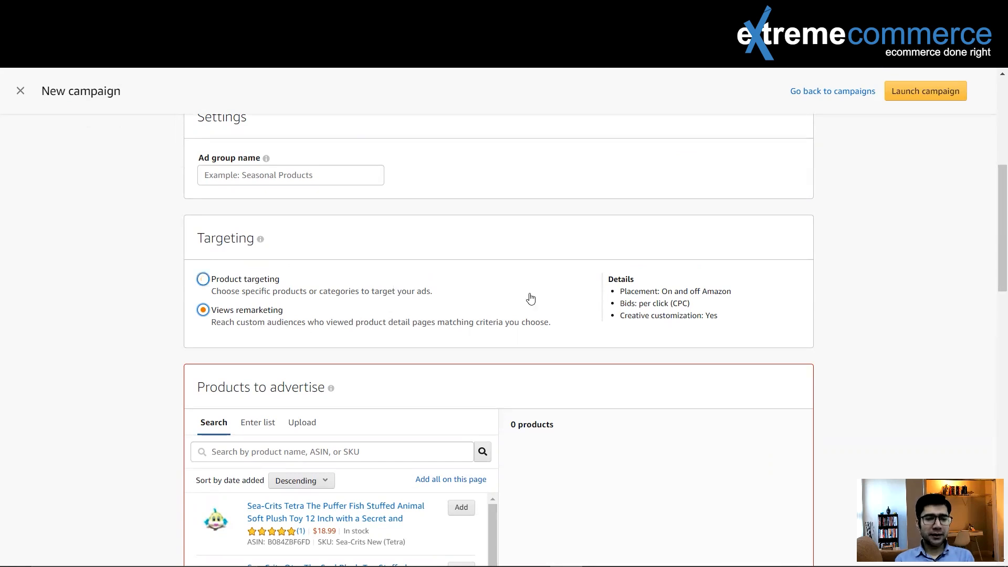
Add the Sea-Crits Tetra The Puffer Fish plush toy to the advertised products and review the Bidding and Custom audiences sections
{"action": "scroll", "coordinate": [531, 296], "scroll_direction": "down", "scroll_amount": 3}
{"action": "scroll", "coordinate": [527, 292], "scroll_direction": "down", "scroll_amount": 2}
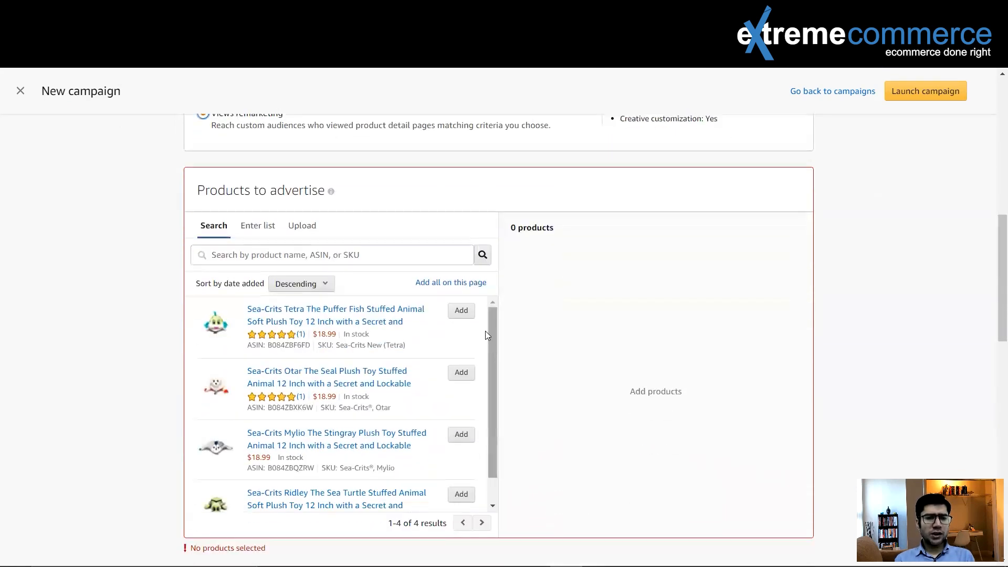
{"action": "left_click", "coordinate": [459, 313]}
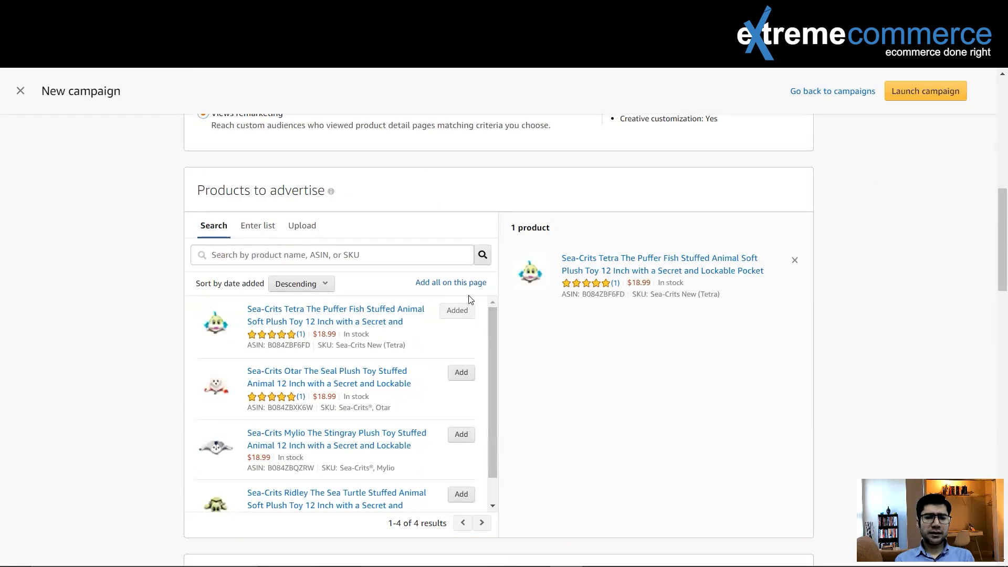
{"action": "scroll", "coordinate": [451, 309], "scroll_direction": "down", "scroll_amount": 6}
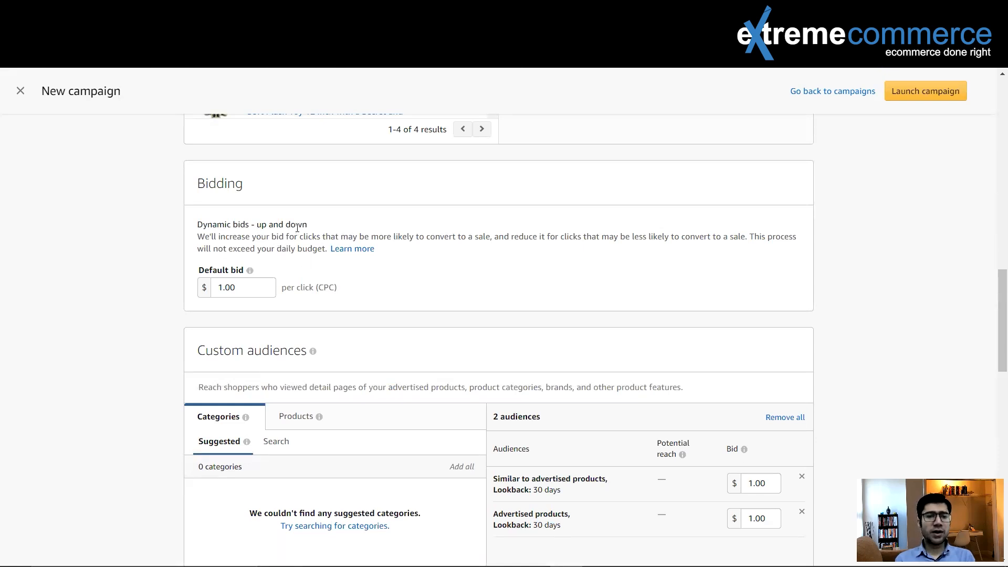
Browse all product categories available for targeting in the Custom audiences section, from the suggested ones to the full searchable list
{"action": "scroll", "coordinate": [452, 268], "scroll_direction": "down", "scroll_amount": 4}
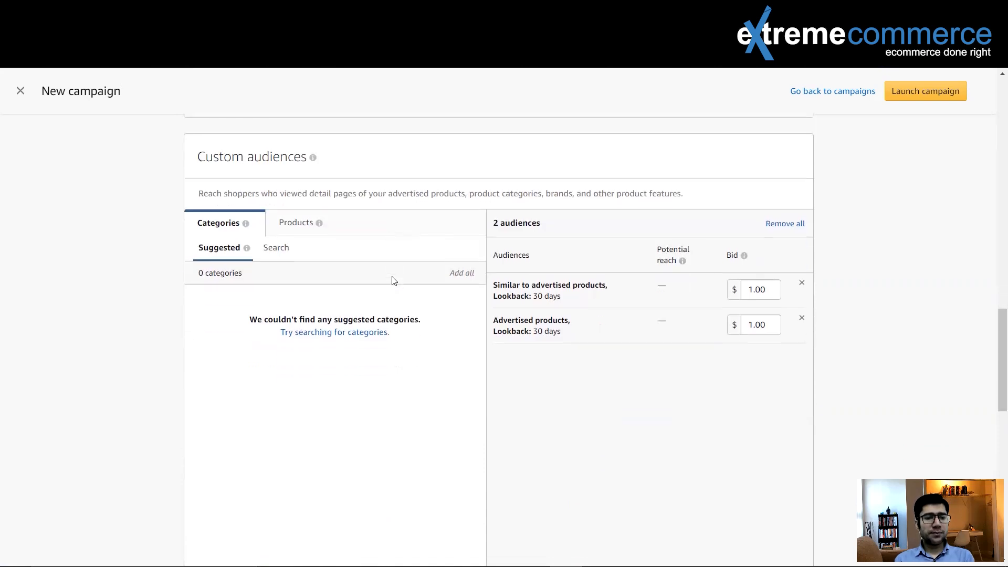
{"action": "mouse_move", "coordinate": [249, 247]}
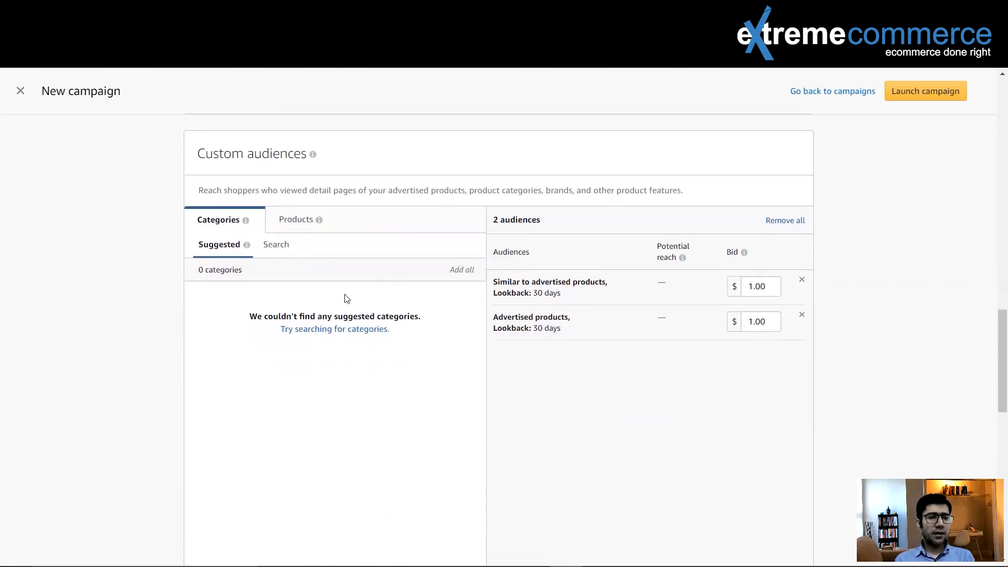
{"action": "mouse_move", "coordinate": [244, 227]}
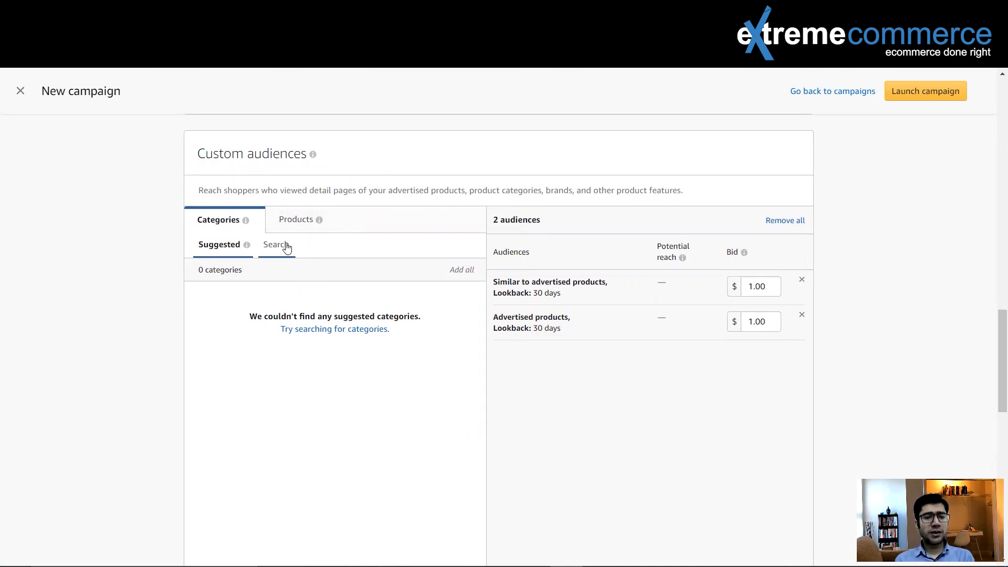
{"action": "left_click", "coordinate": [287, 248]}
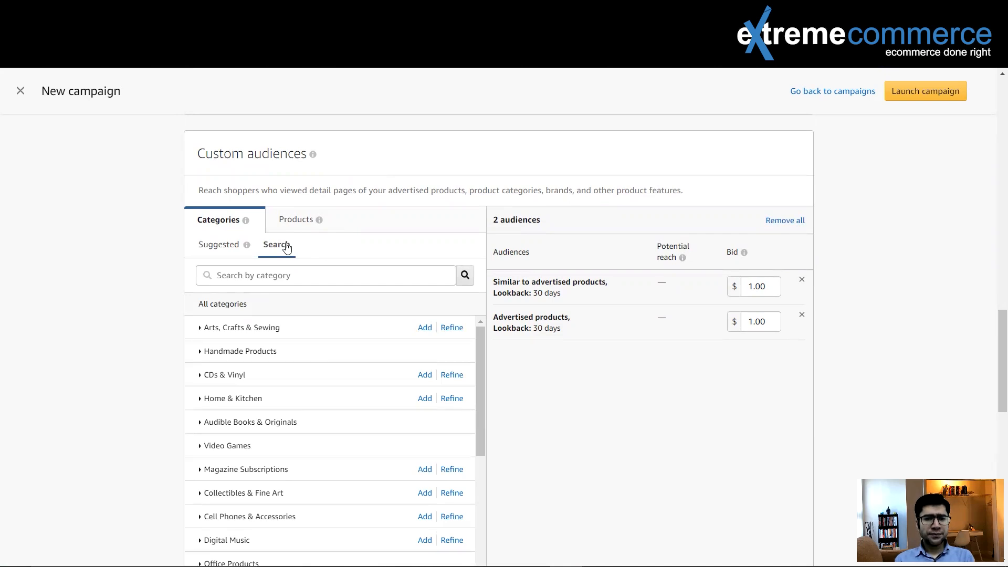
{"action": "scroll", "coordinate": [367, 322], "scroll_direction": "down", "scroll_amount": 3}
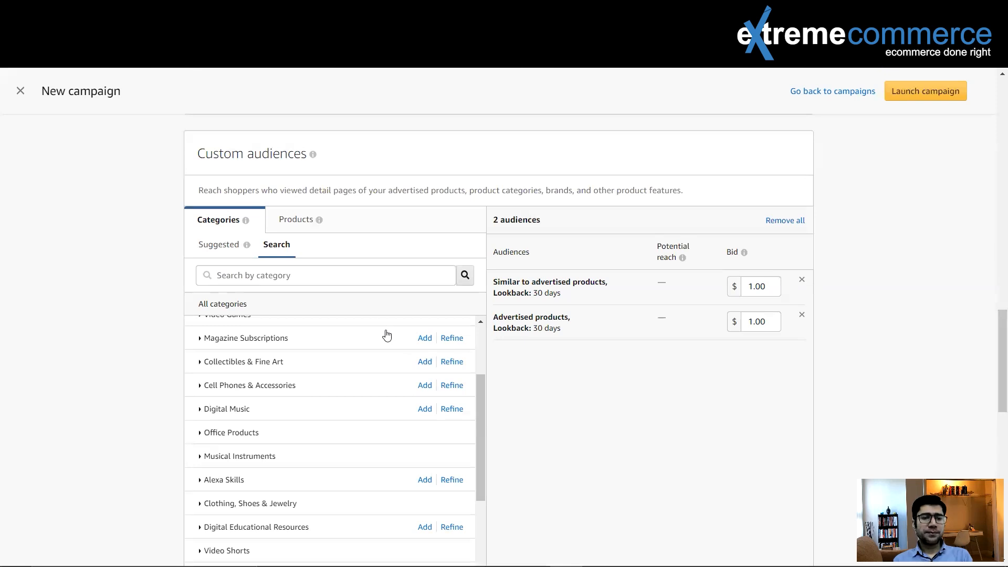
{"action": "scroll", "coordinate": [387, 341], "scroll_direction": "down", "scroll_amount": 6}
{"action": "scroll", "coordinate": [389, 342], "scroll_direction": "up", "scroll_amount": 8}
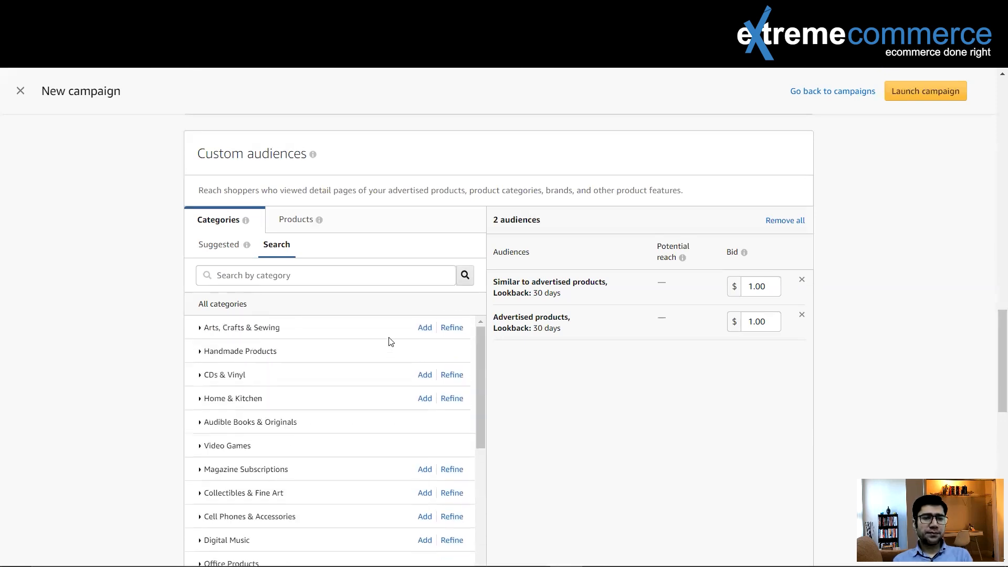
Show the product-based custom audiences, remove the Similar to advertised products audience and review the bid of the Advertised products audience
{"action": "left_click", "coordinate": [297, 220]}
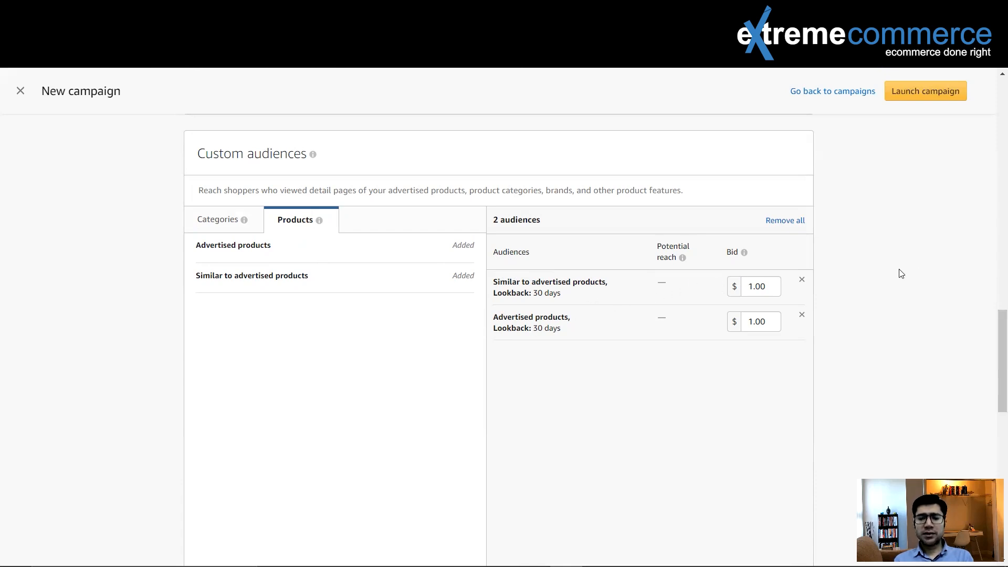
{"action": "left_click", "coordinate": [801, 281]}
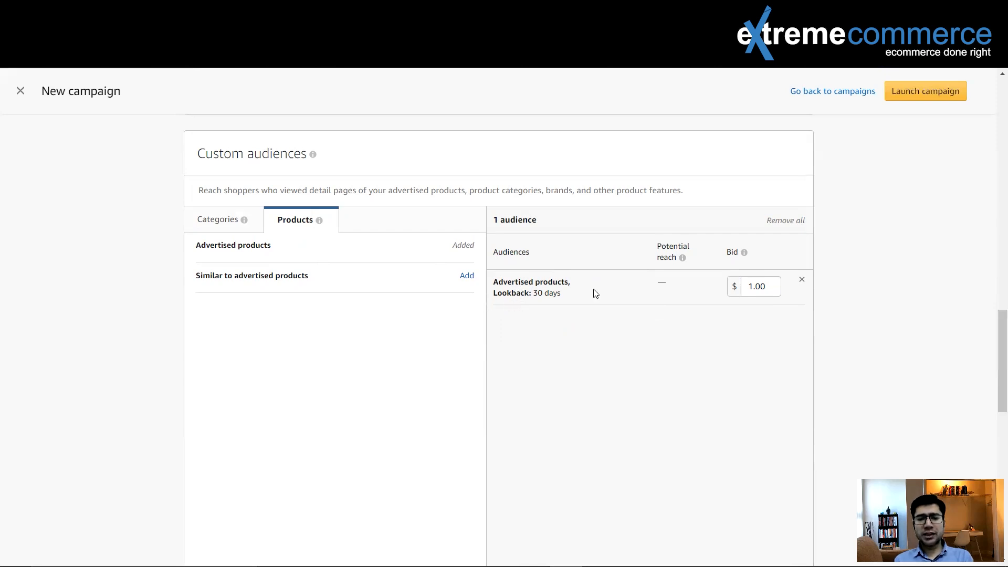
{"action": "left_click", "coordinate": [765, 289]}
{"action": "scroll", "coordinate": [672, 325], "scroll_direction": "down", "scroll_amount": 4}
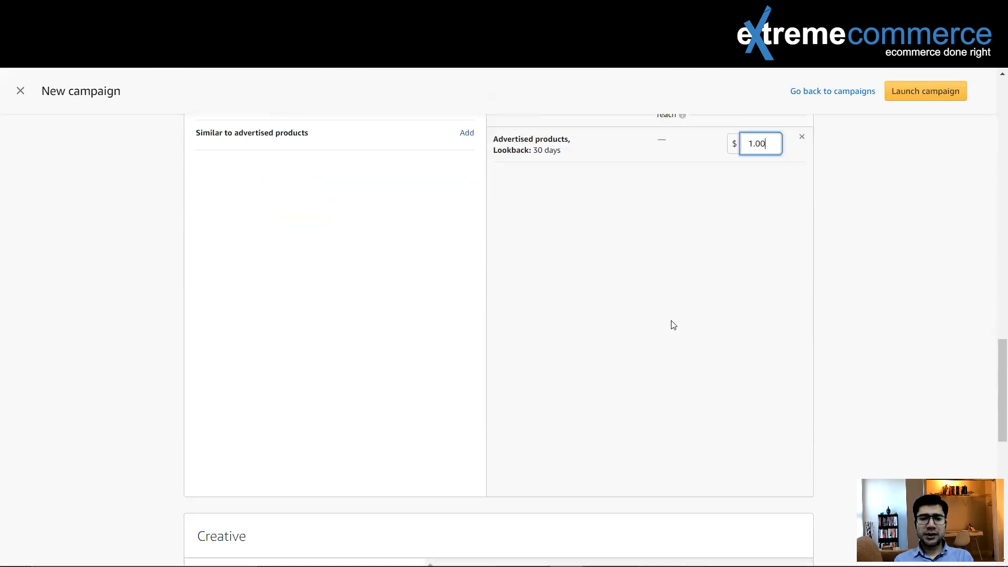
{"action": "scroll", "coordinate": [663, 309], "scroll_direction": "down", "scroll_amount": 3}
{"action": "scroll", "coordinate": [663, 311], "scroll_direction": "up", "scroll_amount": 5}
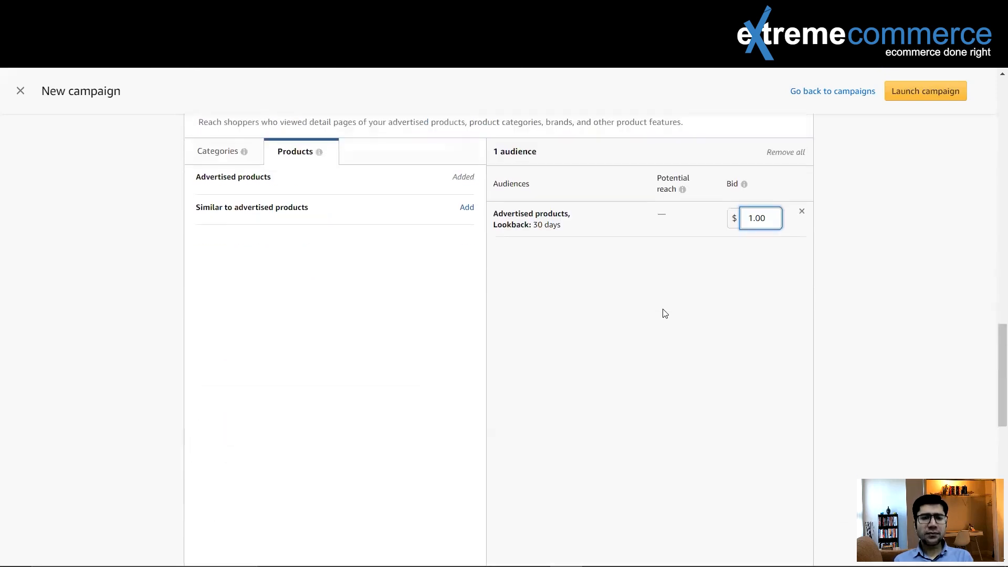
{"action": "scroll", "coordinate": [664, 313], "scroll_direction": "up", "scroll_amount": 1}
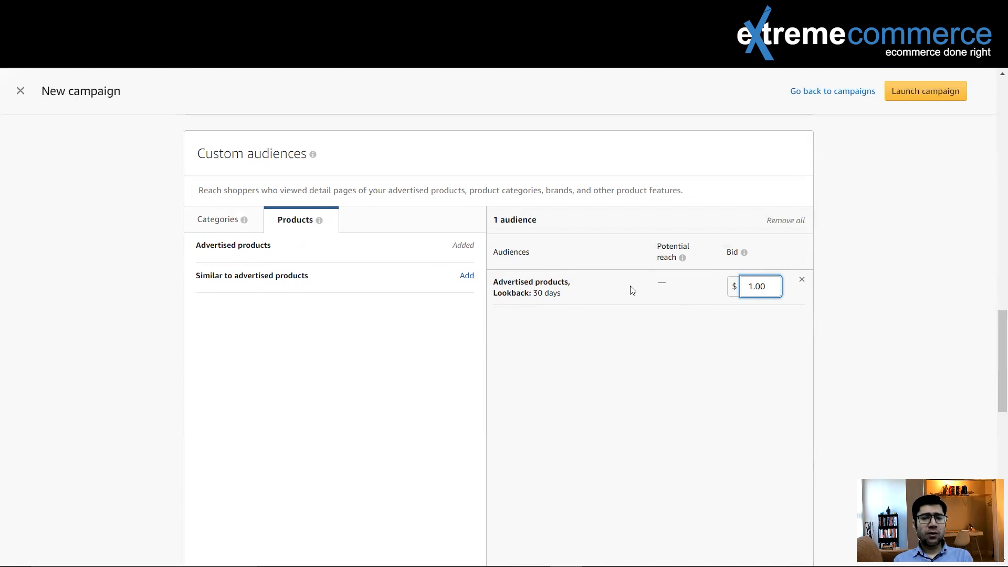
Enable customization of the creative for the views remarketing ad and look over the form down to its end
{"action": "scroll", "coordinate": [588, 299], "scroll_direction": "down", "scroll_amount": 1}
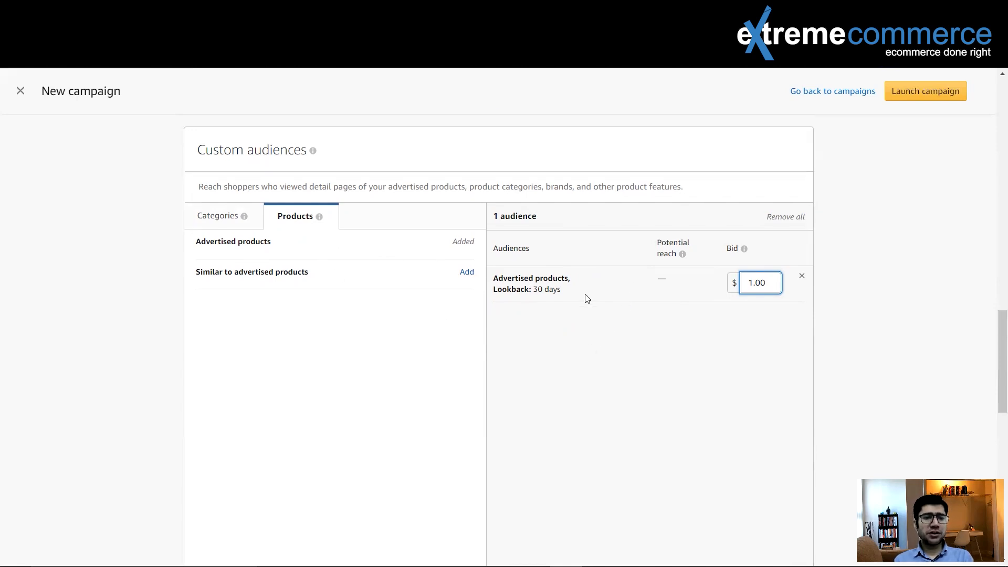
{"action": "scroll", "coordinate": [587, 298], "scroll_direction": "down", "scroll_amount": 8}
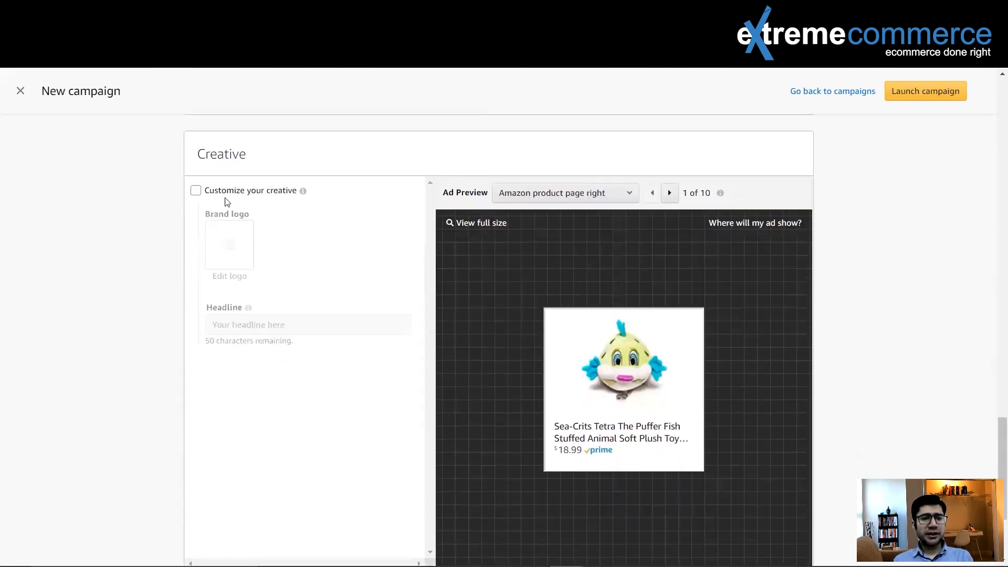
{"action": "left_click", "coordinate": [195, 190]}
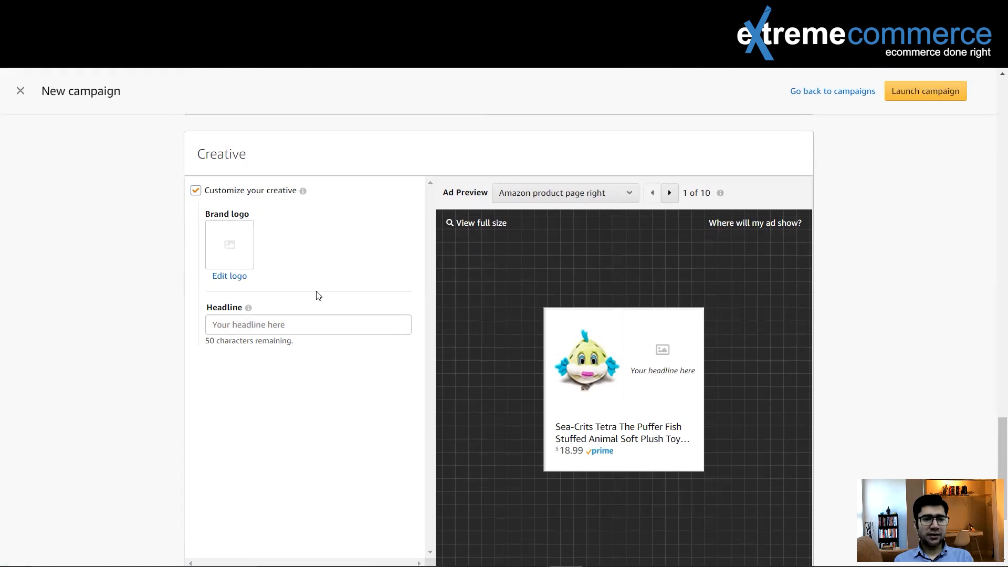
{"action": "scroll", "coordinate": [317, 295], "scroll_direction": "down", "scroll_amount": 3}
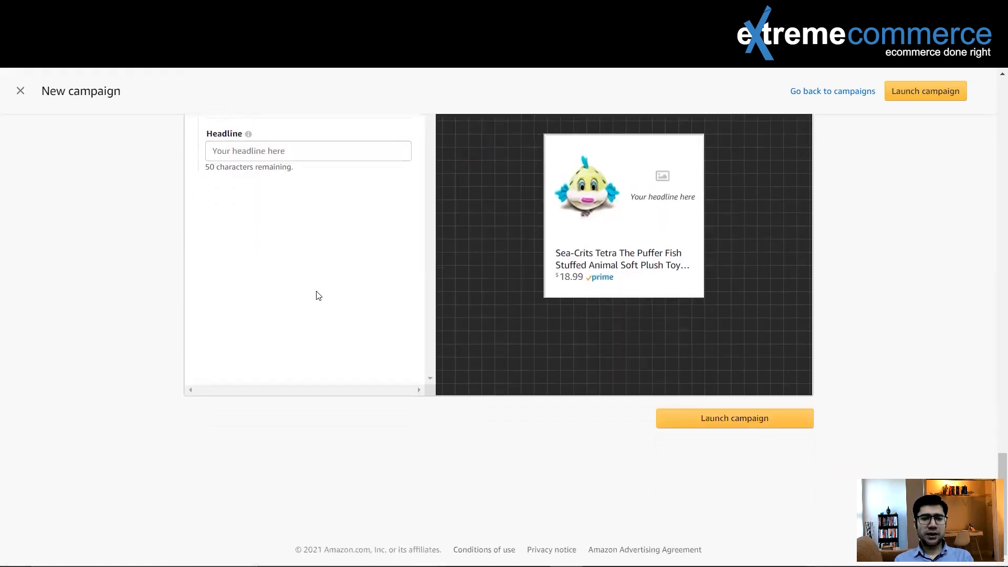